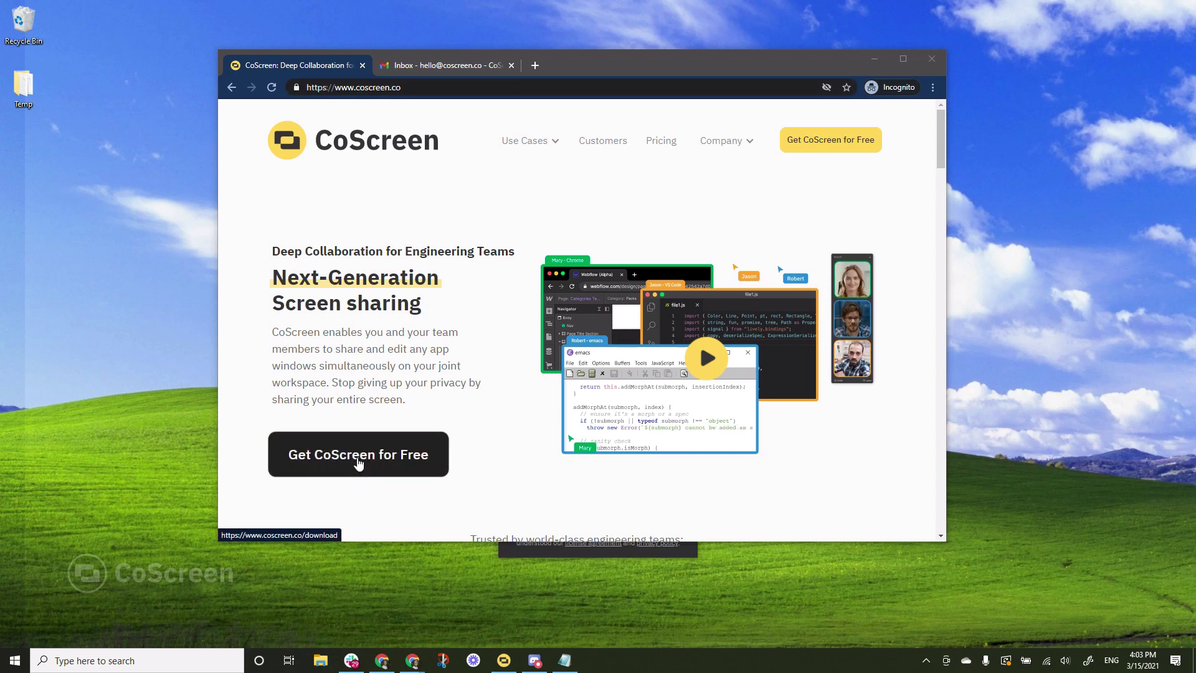
# Accept the CoScreen license agreement and download the Windows installer CoScreen-1.6.112-beta (1).exe.
pyautogui.click(359, 461)
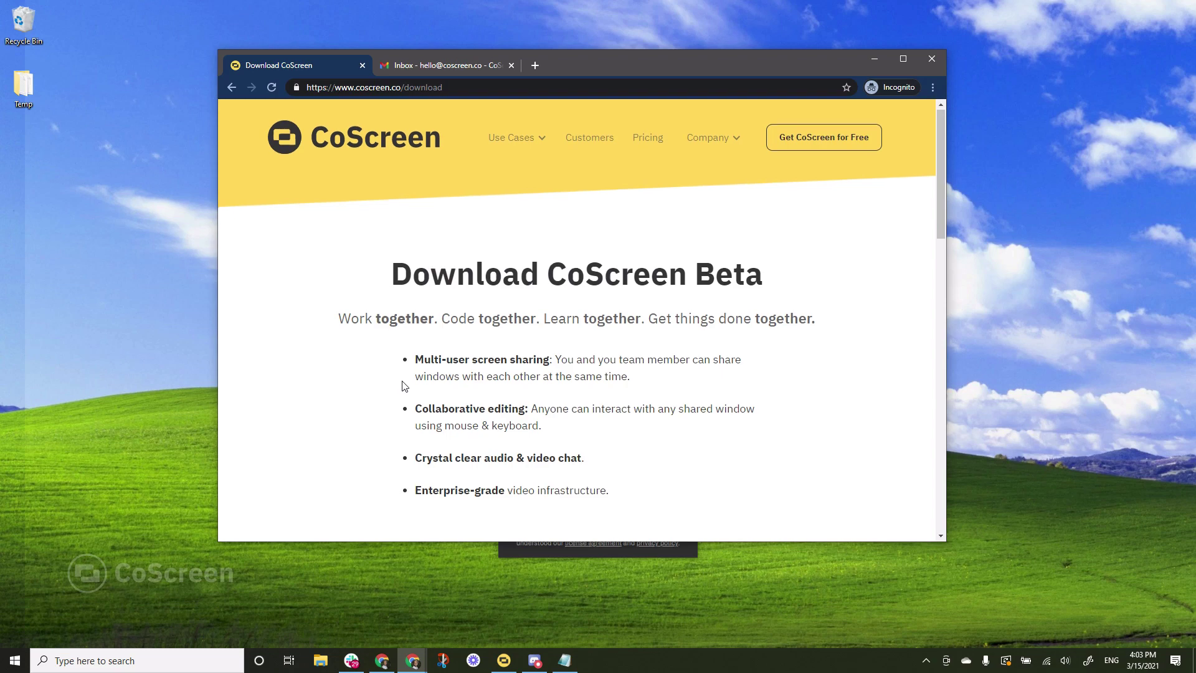
pyautogui.scroll(-4, 404, 378)
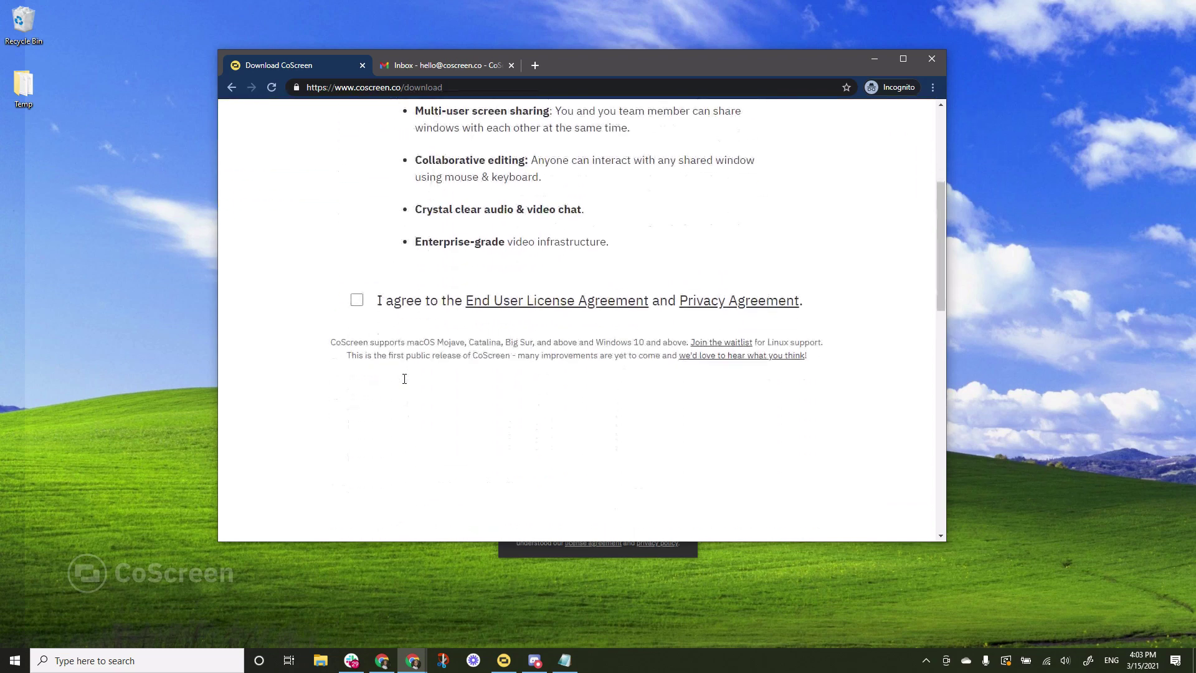
pyautogui.click(357, 301)
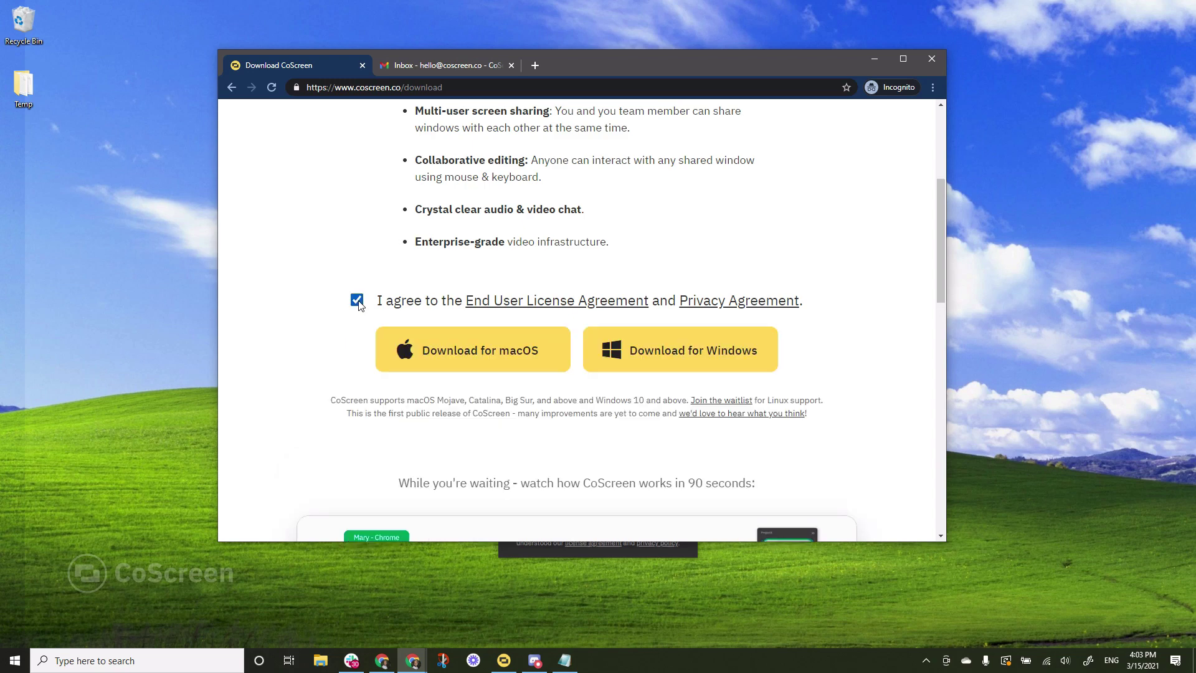
pyautogui.click(673, 353)
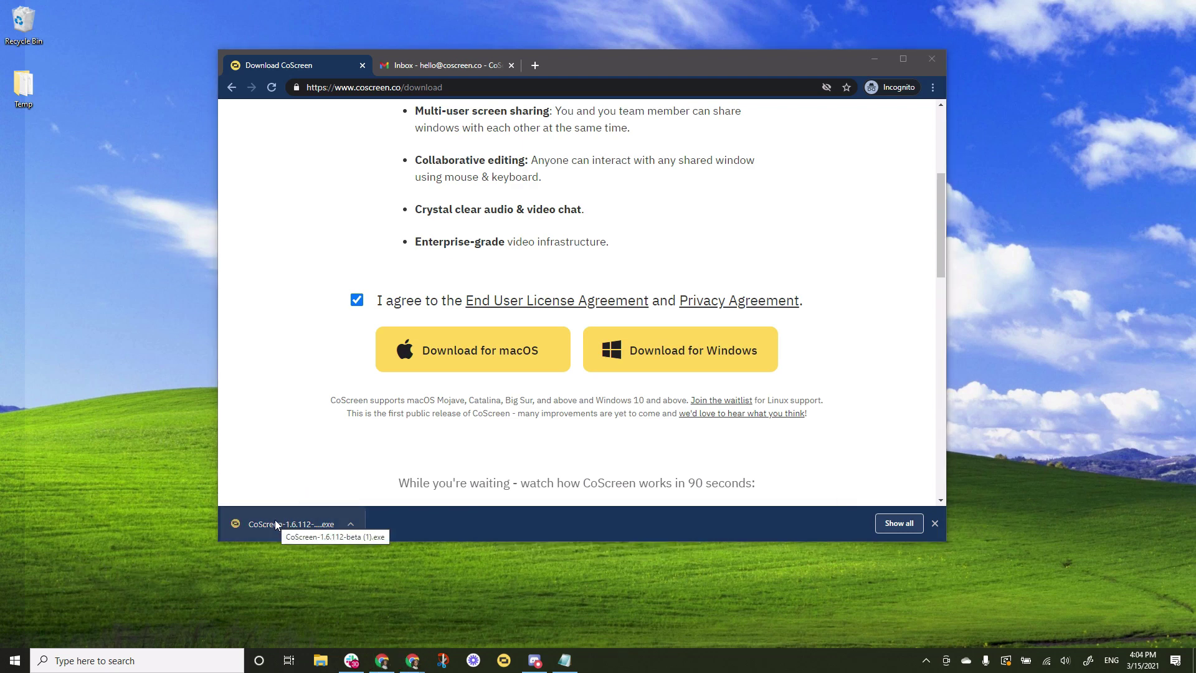
# Run the downloaded CoScreen installer and bring up the sign-in window from the taskbar icon.
pyautogui.click(276, 522)
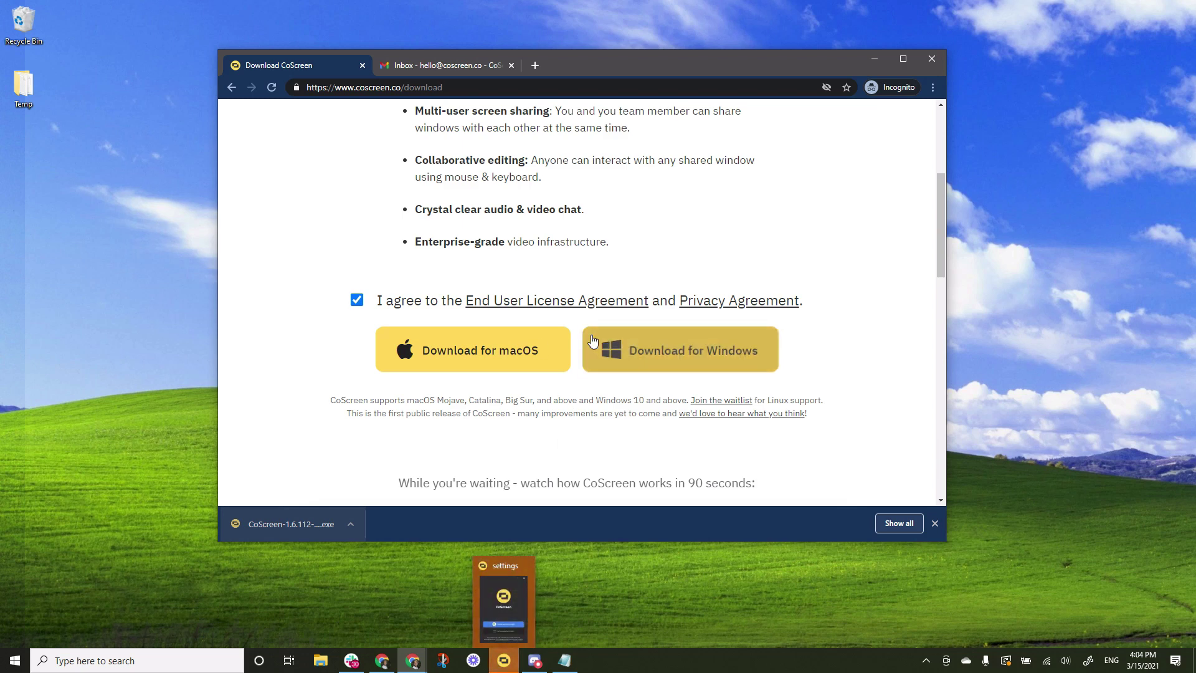
pyautogui.click(504, 665)
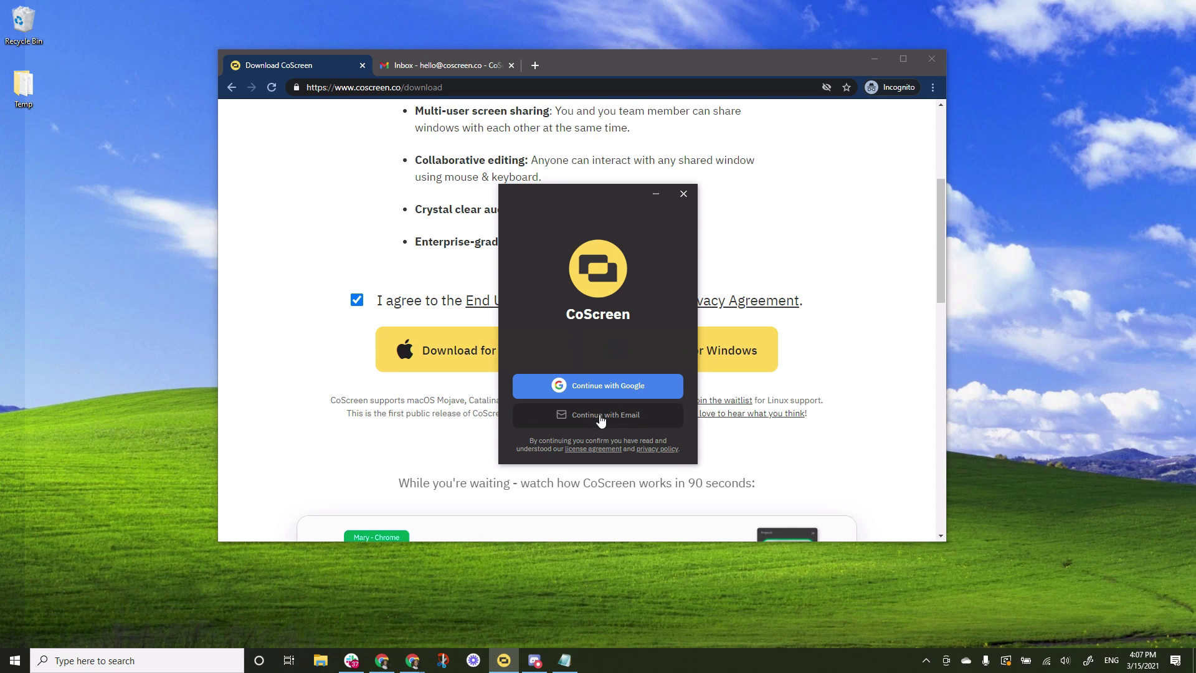
# Choose Continue with Email and submit the account's e-mail address.
pyautogui.click(601, 415)
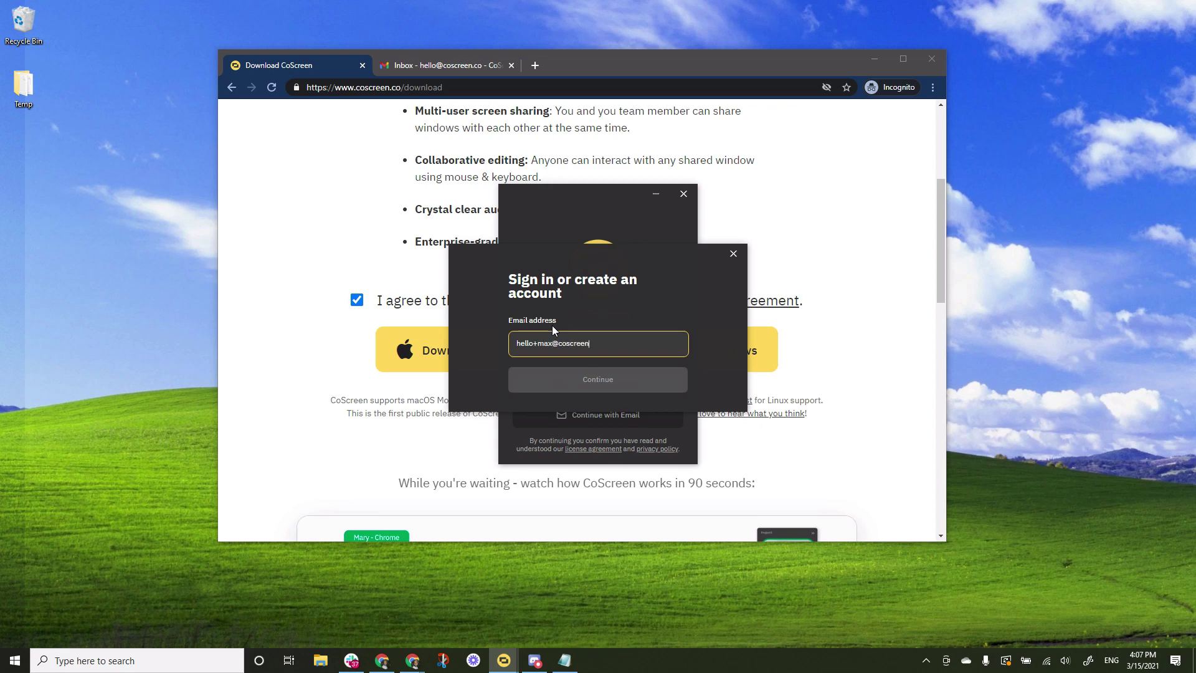
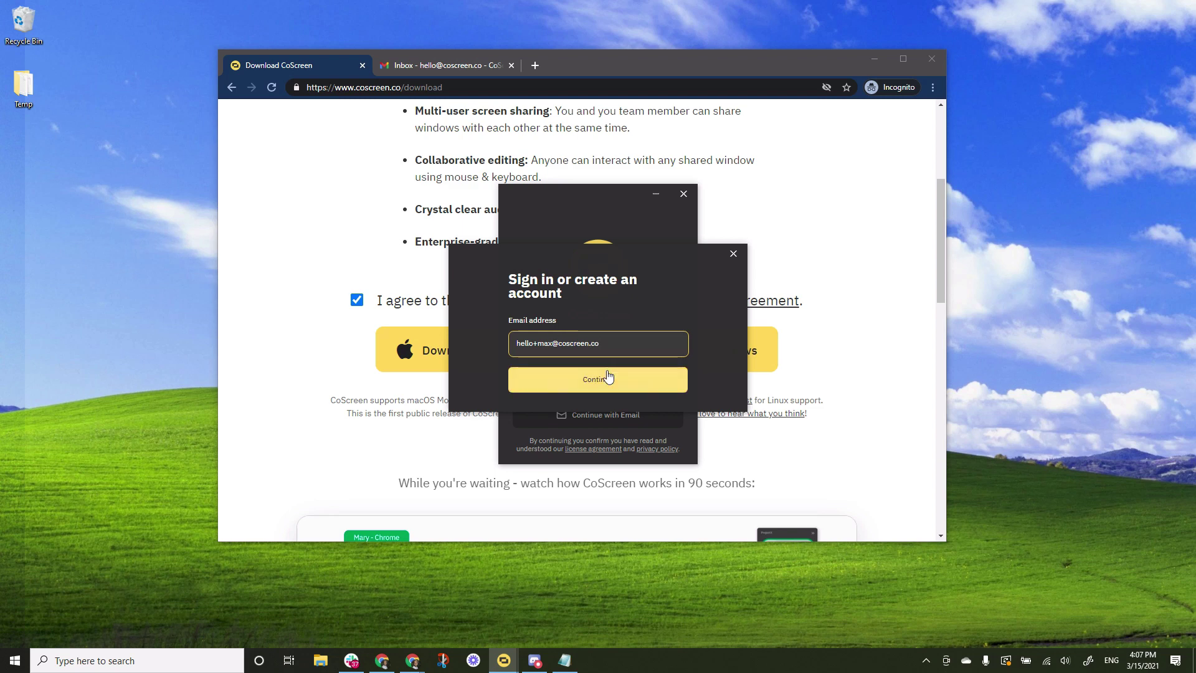
pyautogui.click(606, 378)
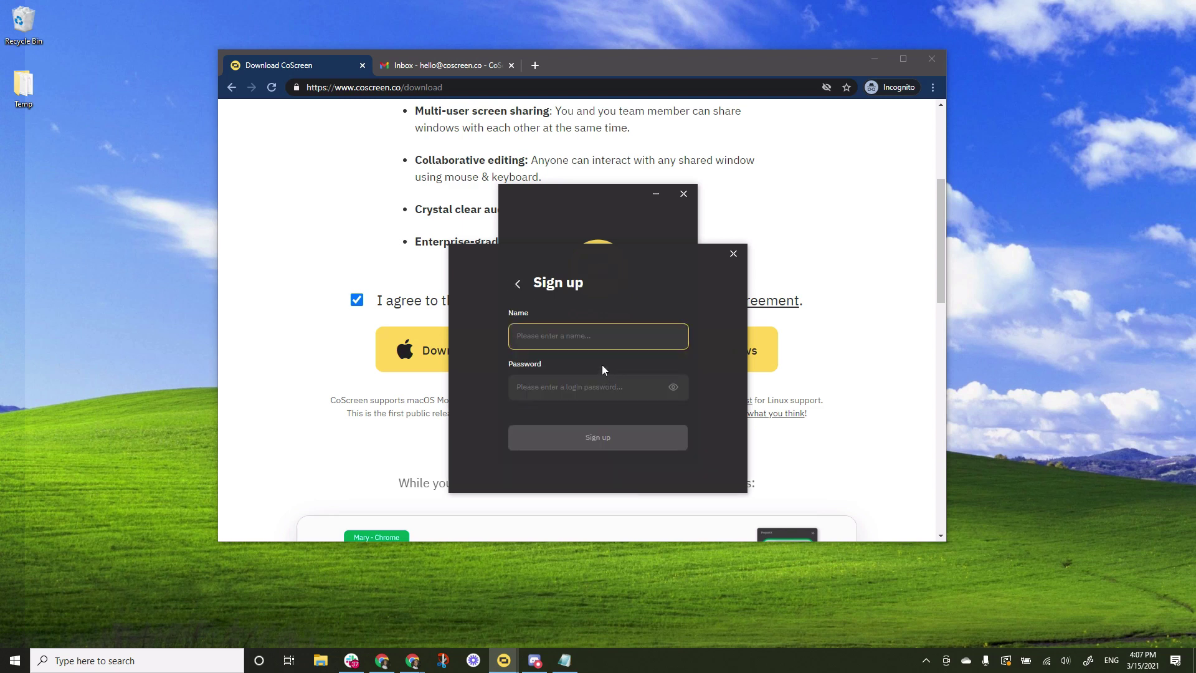
# Fill in the user's full name and account password, then sign up.
pyautogui.press('Tab')
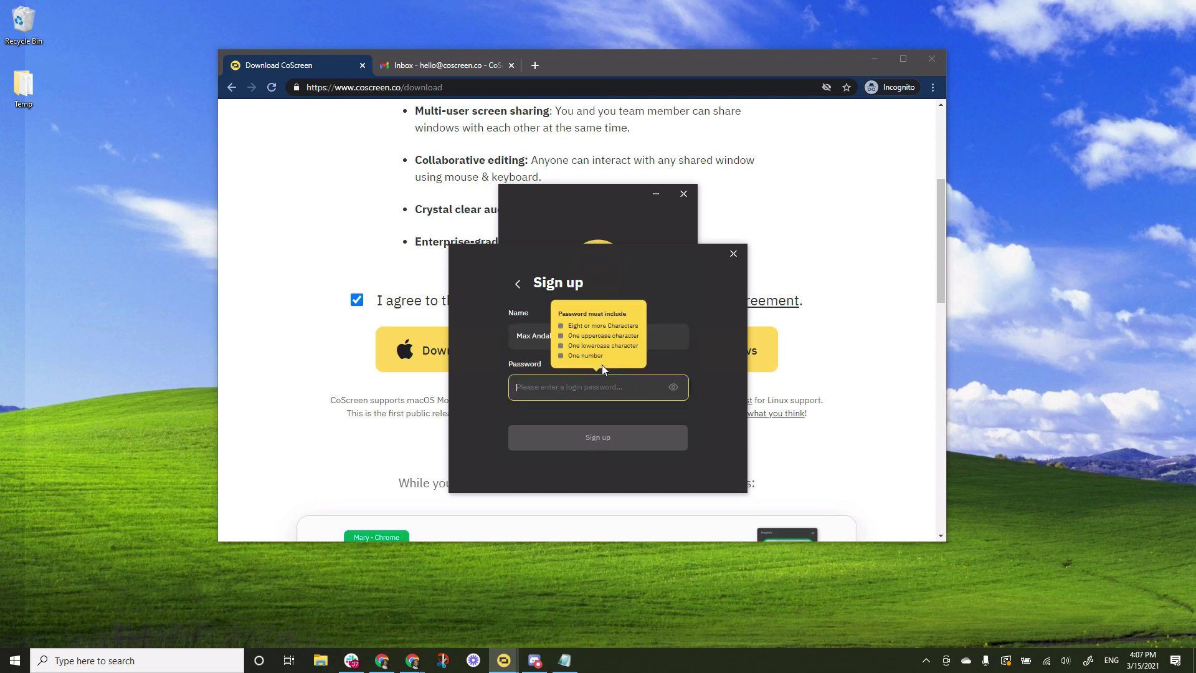
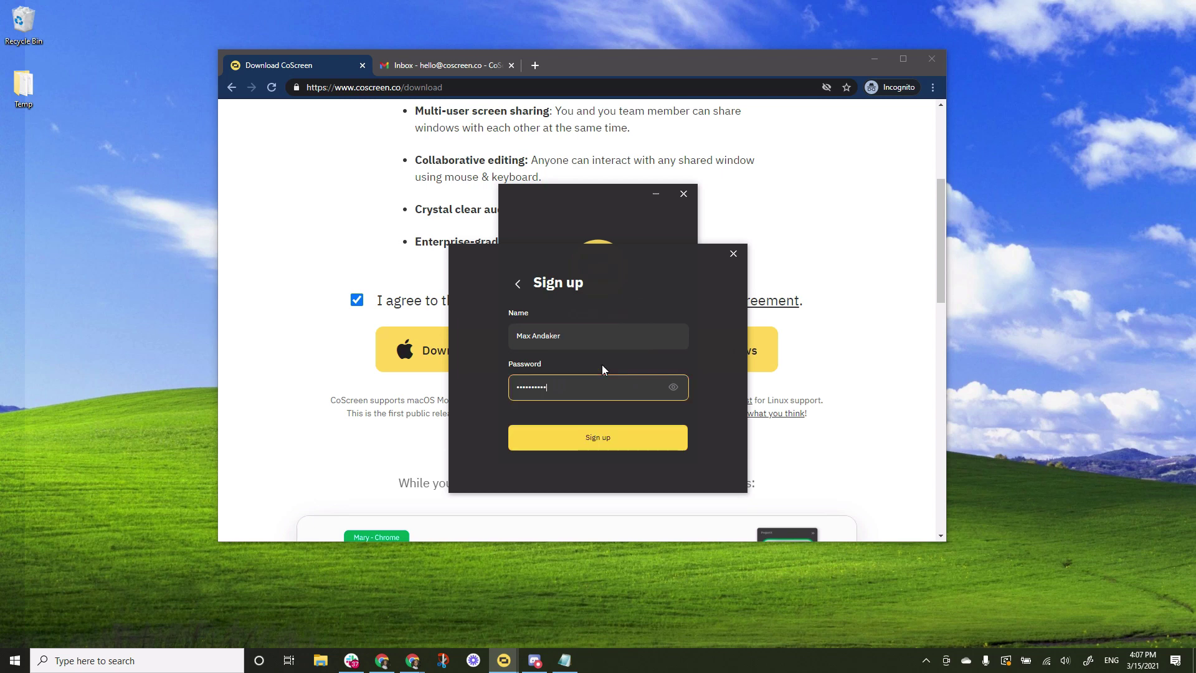
pyautogui.click(598, 439)
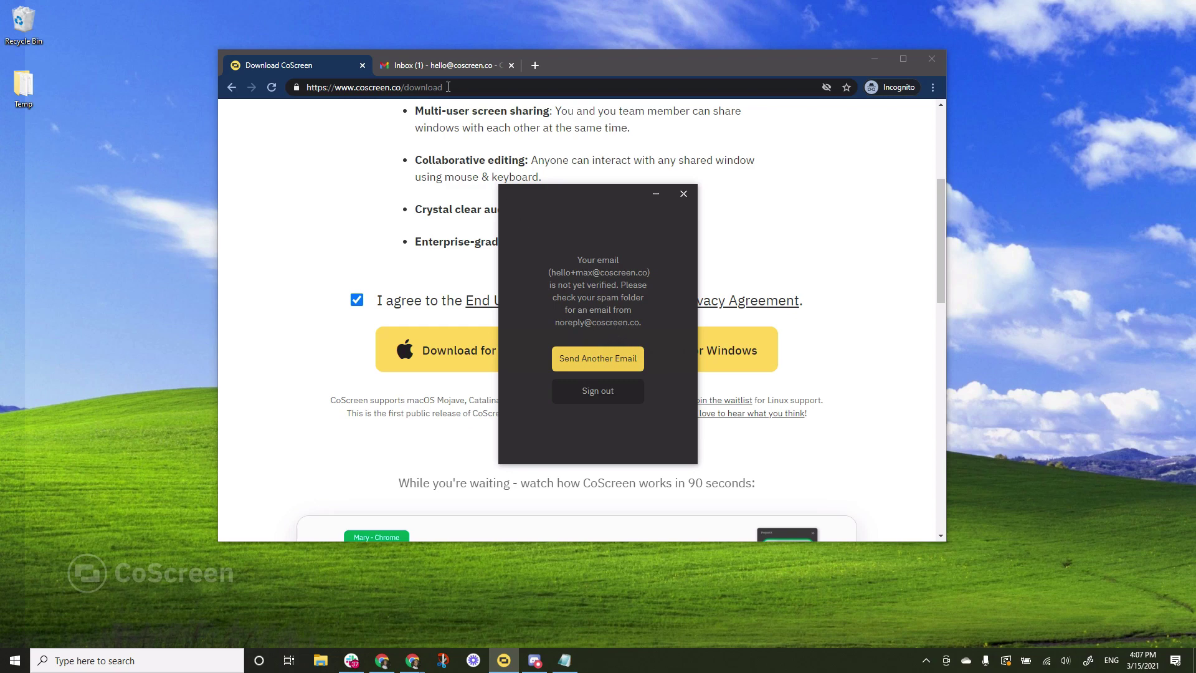
# Open the 'Verify your email for CoScreen' message in Gmail, follow its link, and close the confirmation tab.
pyautogui.click(438, 68)
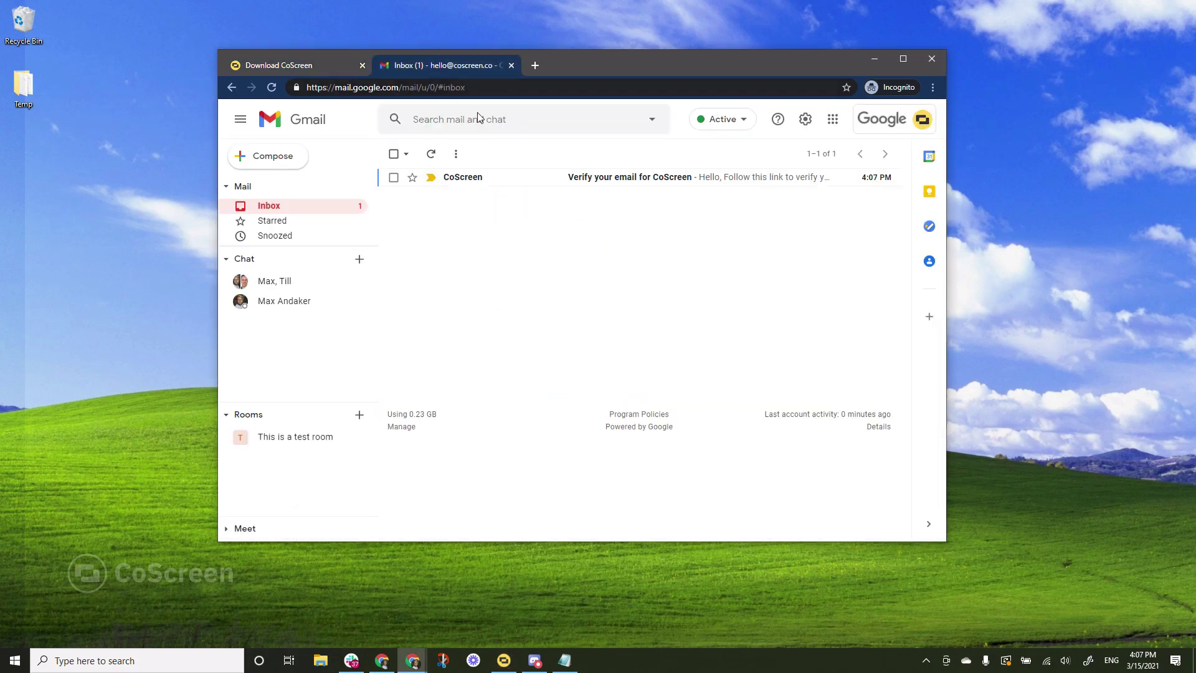
pyautogui.click(579, 182)
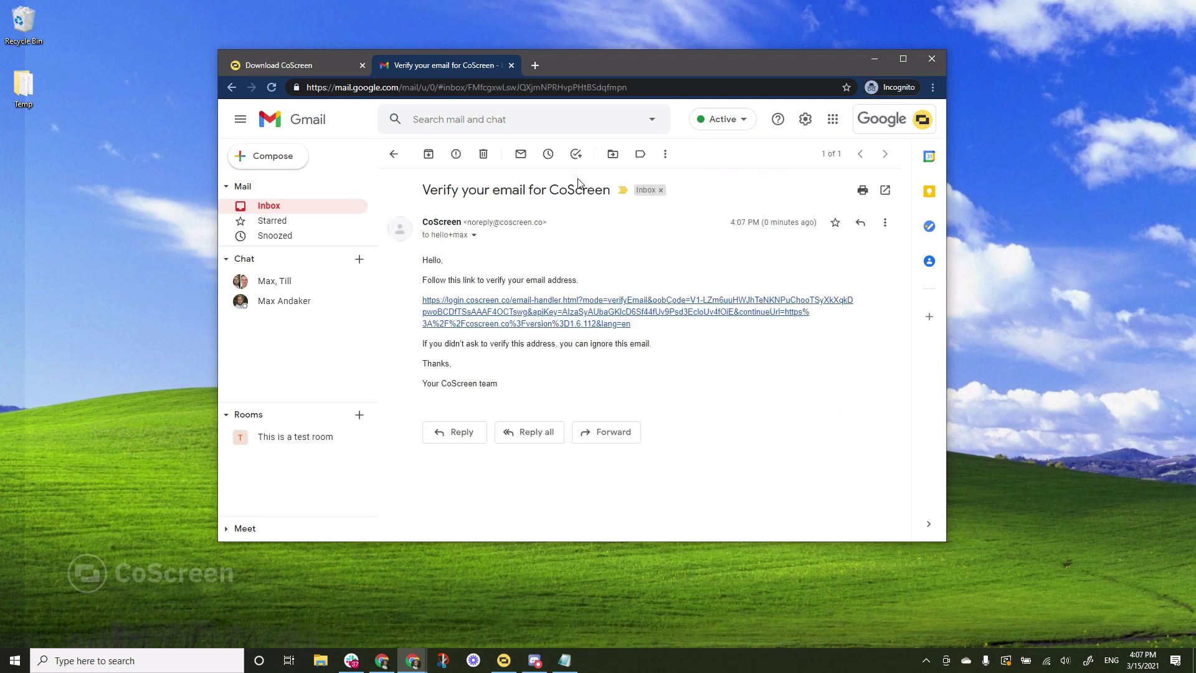
pyautogui.click(589, 315)
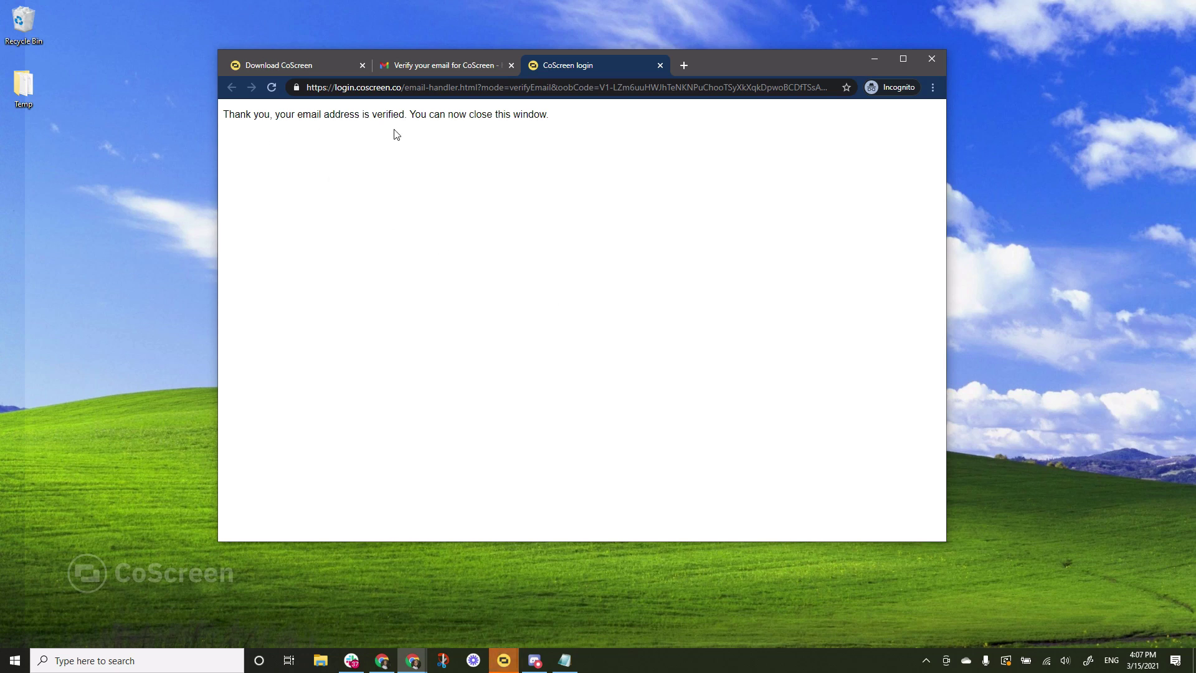
pyautogui.click(660, 66)
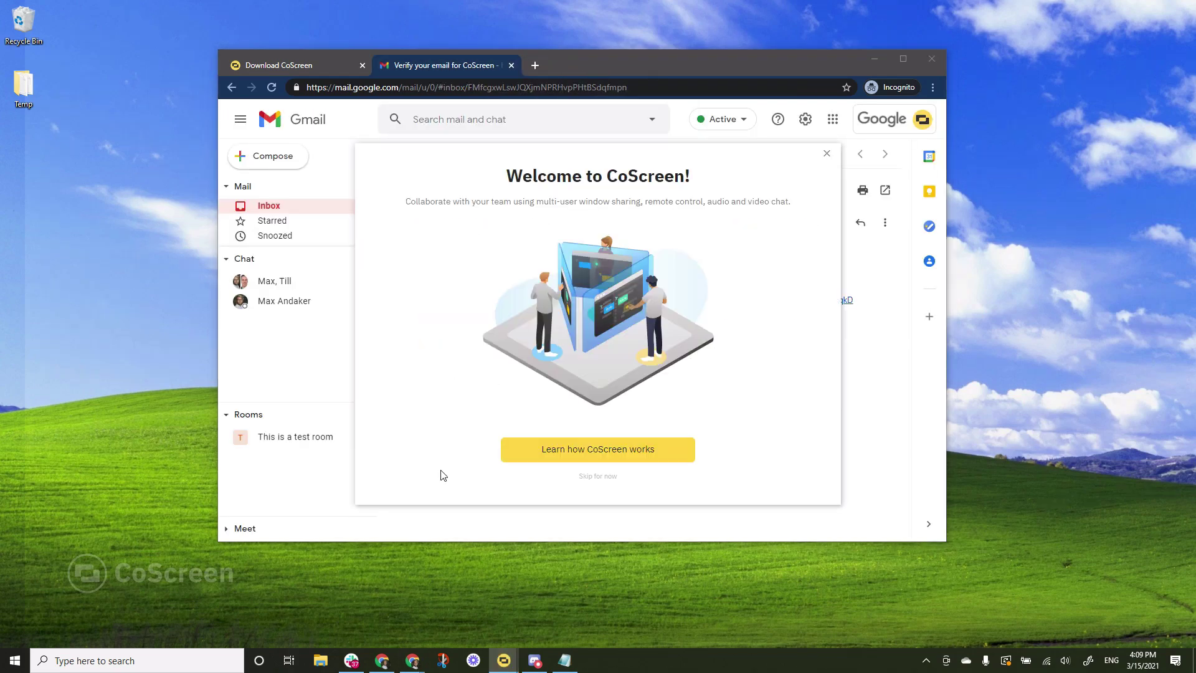
# Step through the onboarding tour, sharing the demo window with the demo participant, then click Get Started.
pyautogui.click(594, 454)
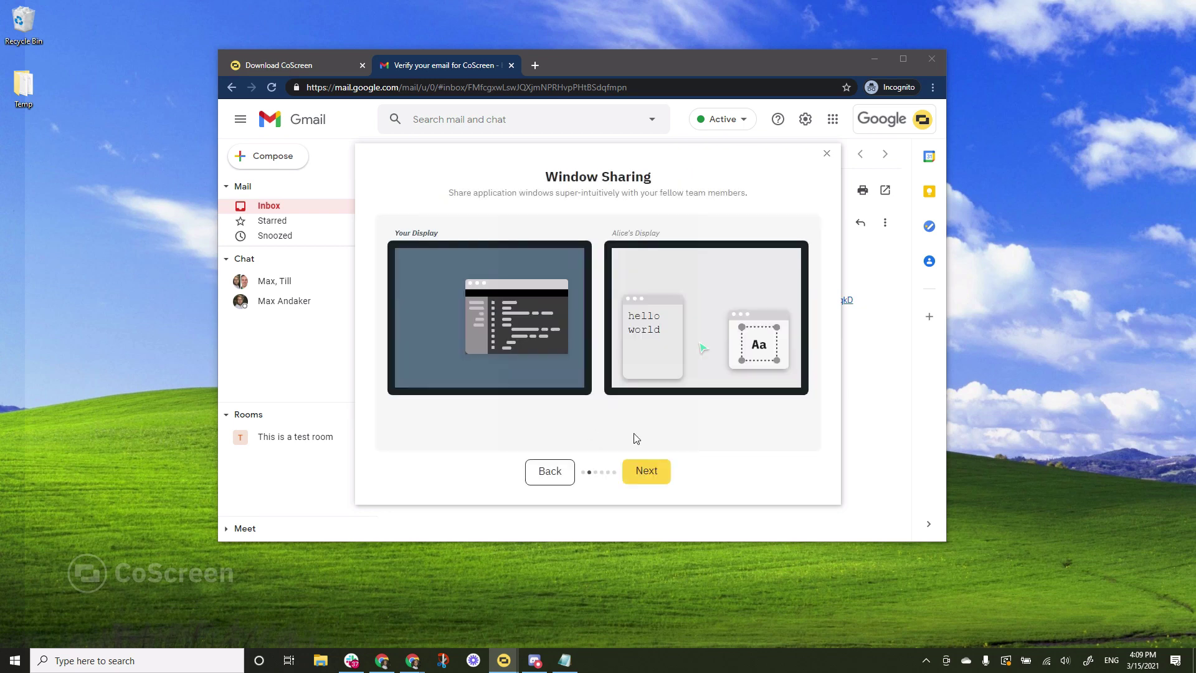
pyautogui.click(644, 474)
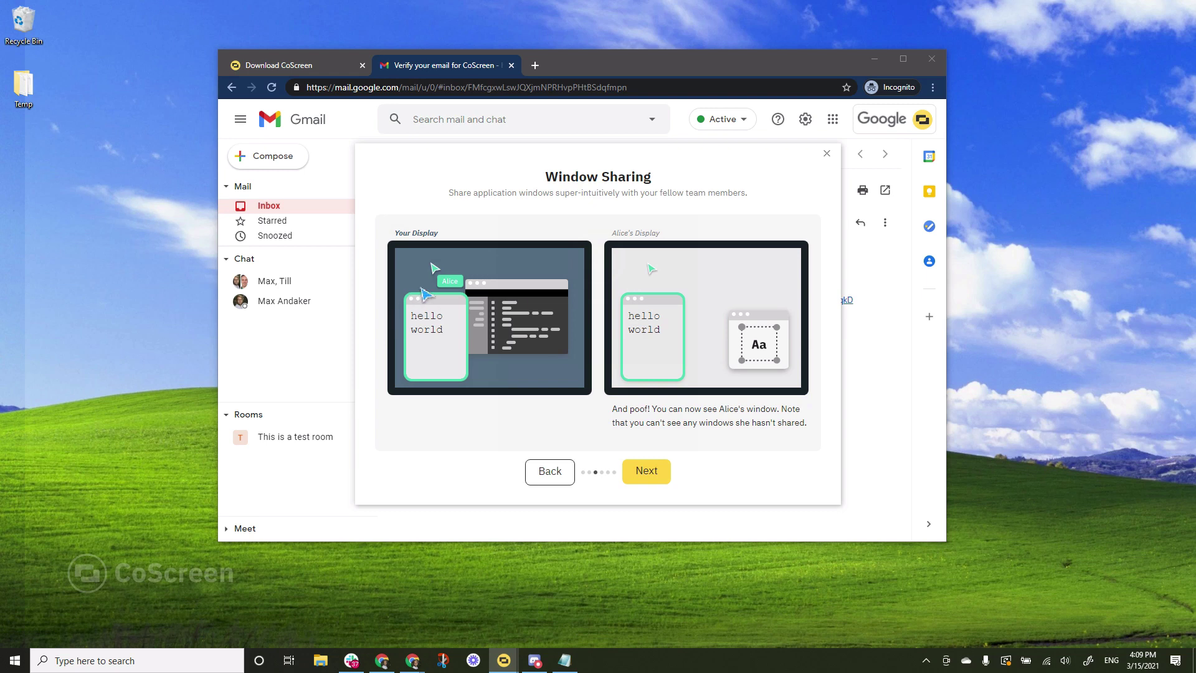
pyautogui.click(659, 481)
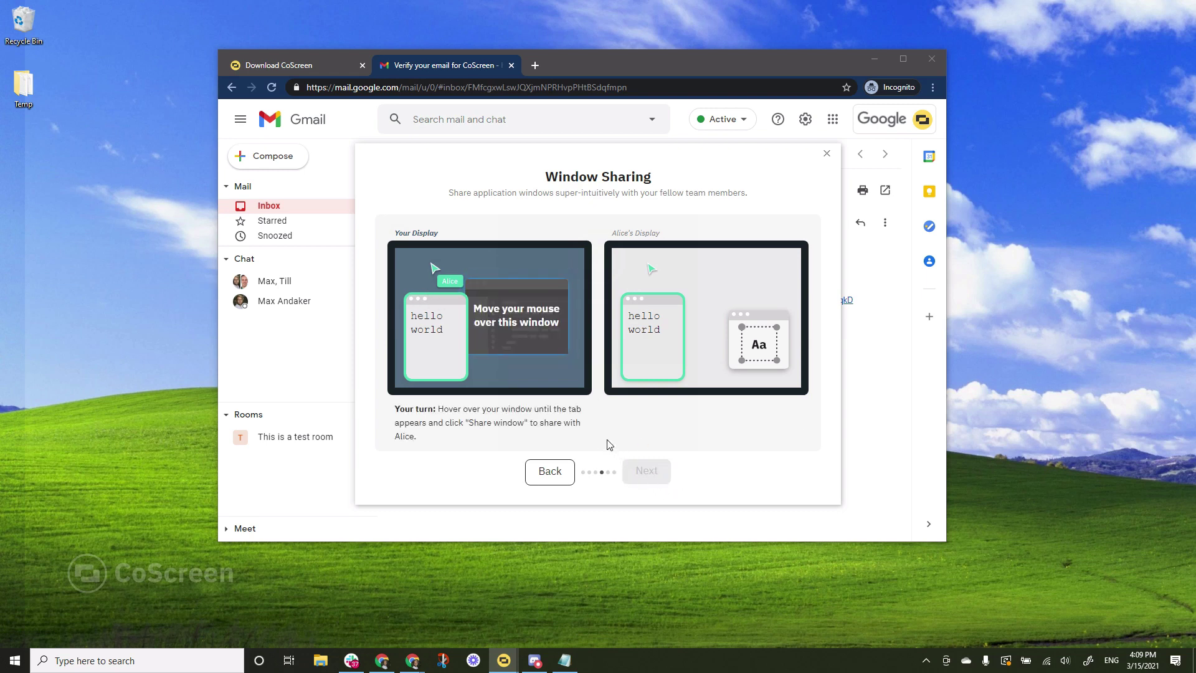
pyautogui.moveTo(499, 321)
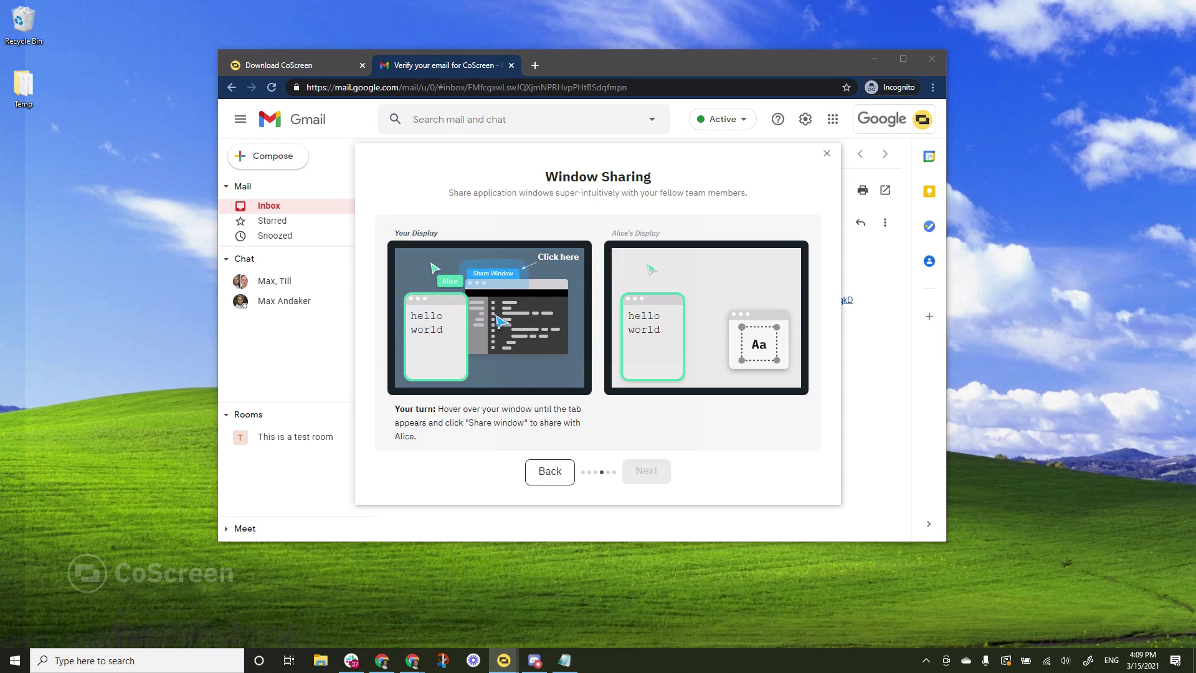
pyautogui.click(493, 276)
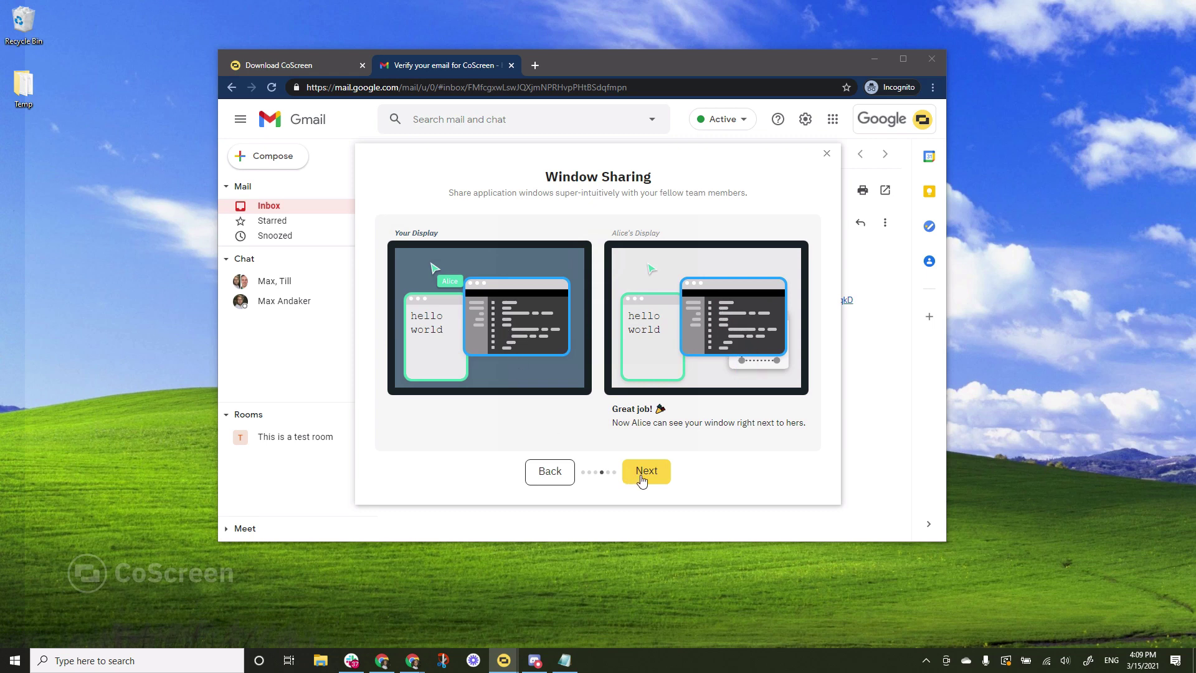
pyautogui.click(642, 480)
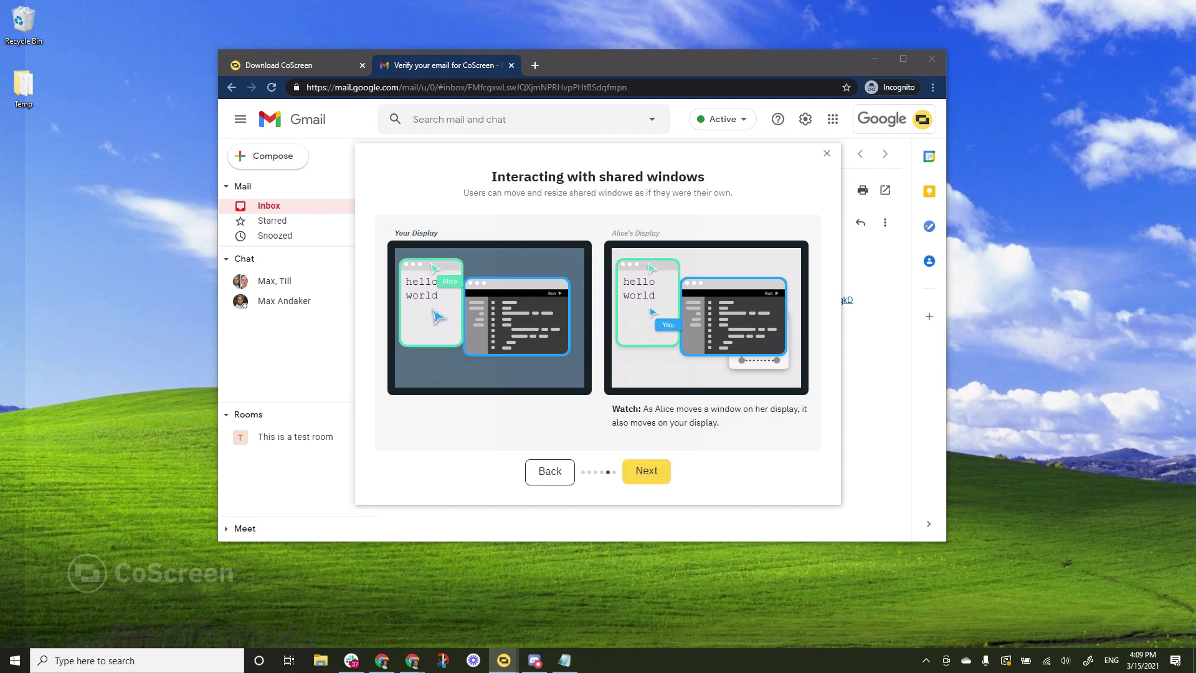
pyautogui.click(647, 474)
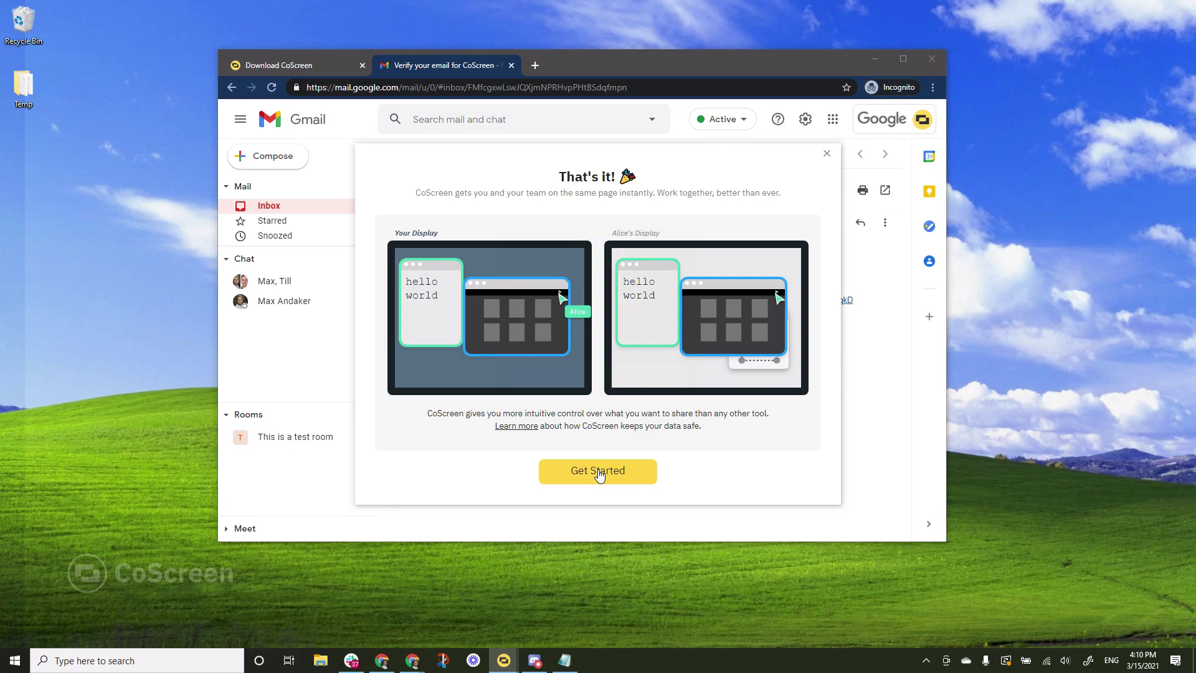
pyautogui.click(600, 472)
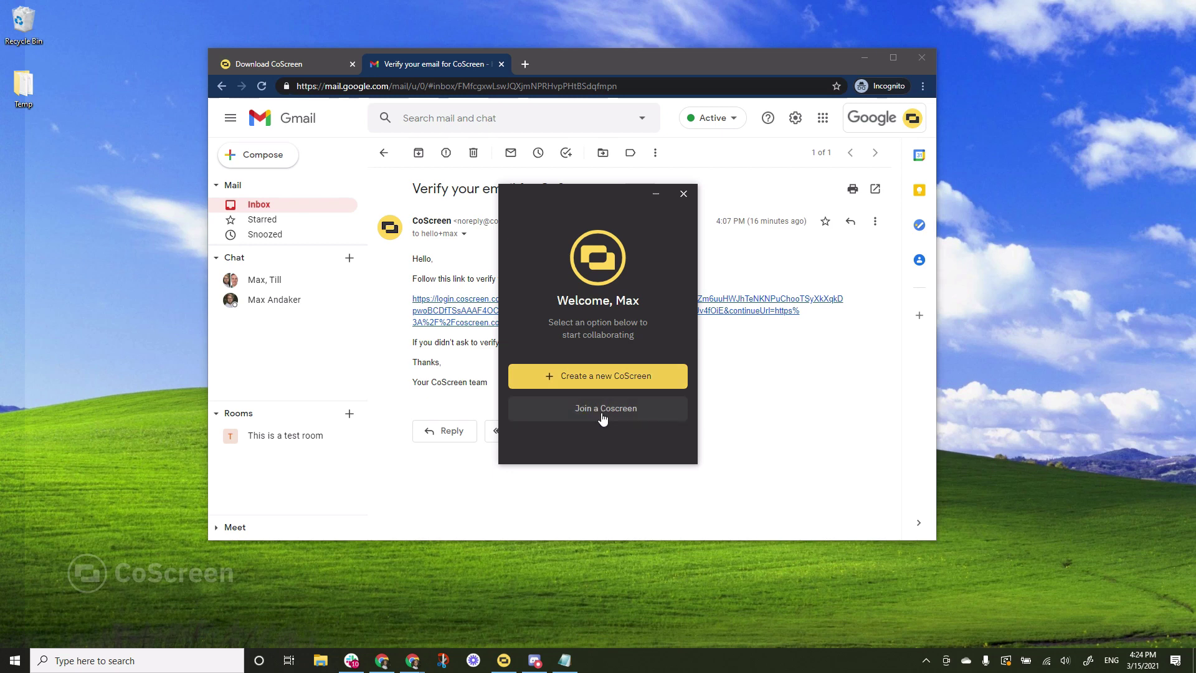
# Cancel the new-CoScreen dialog, open Join a CoScreen, and paste the invite URL into its field.
pyautogui.click(589, 377)
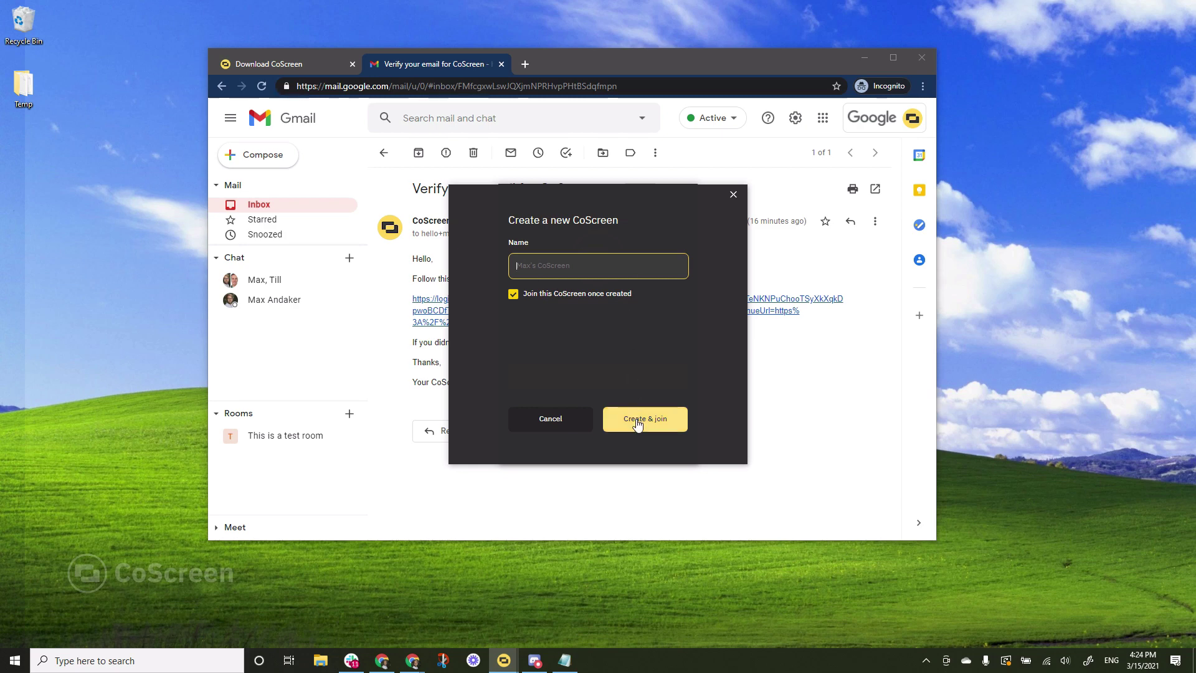
pyautogui.click(732, 195)
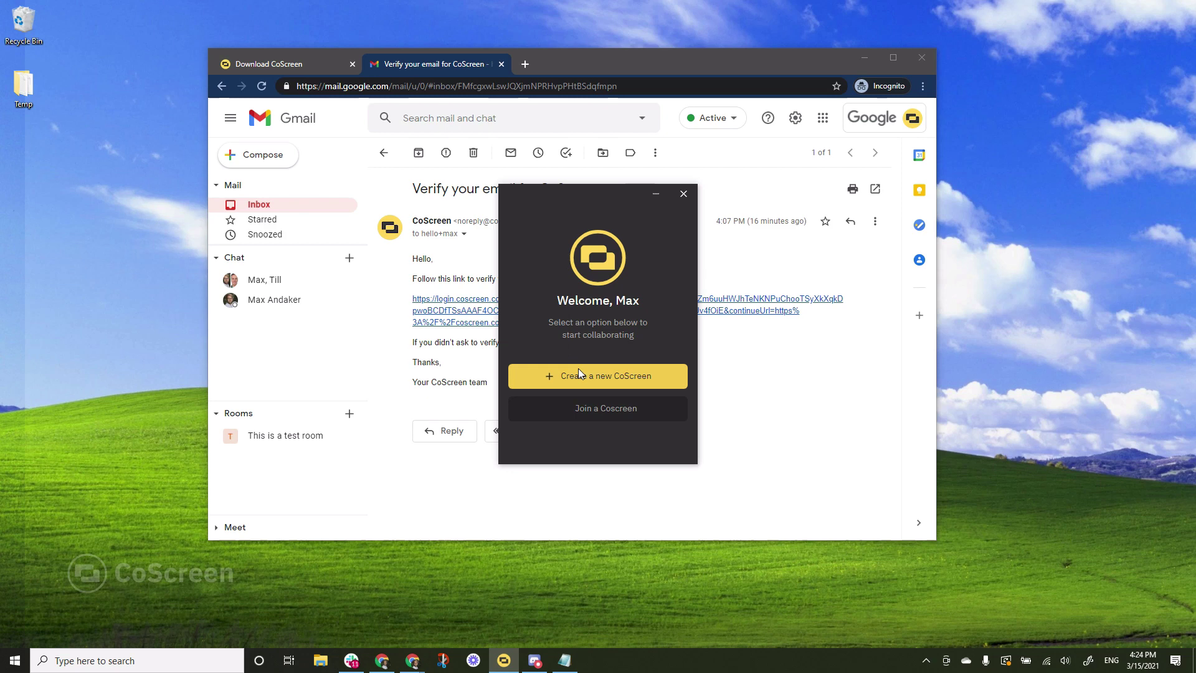
pyautogui.click(594, 412)
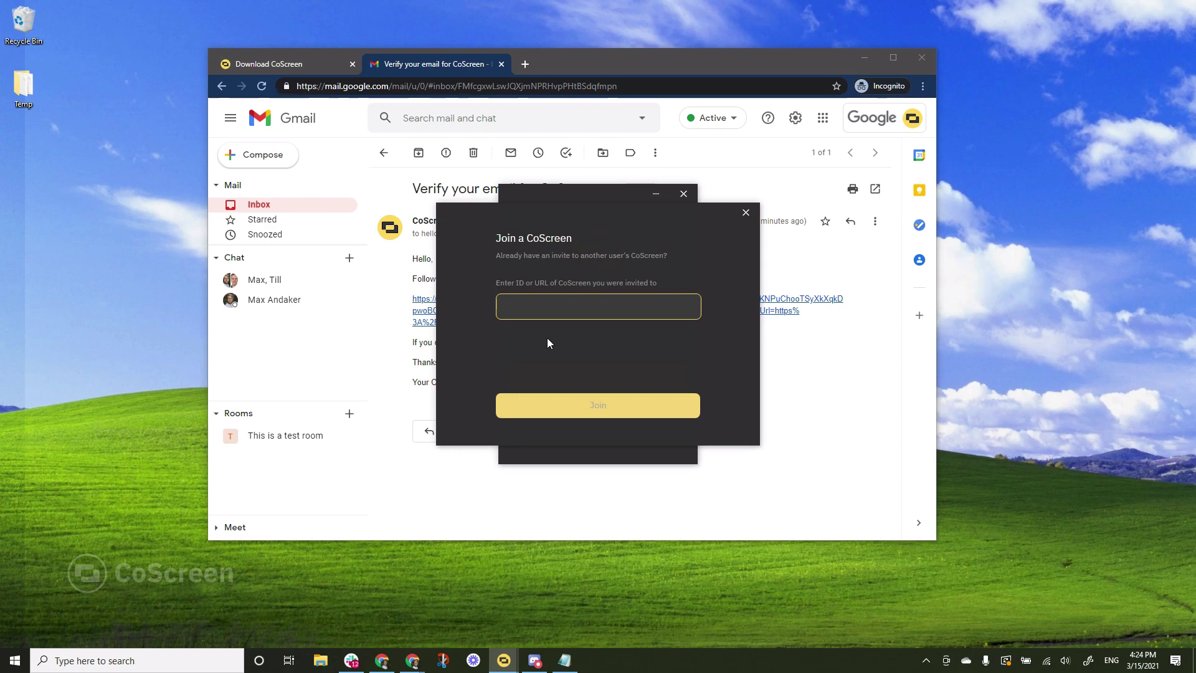
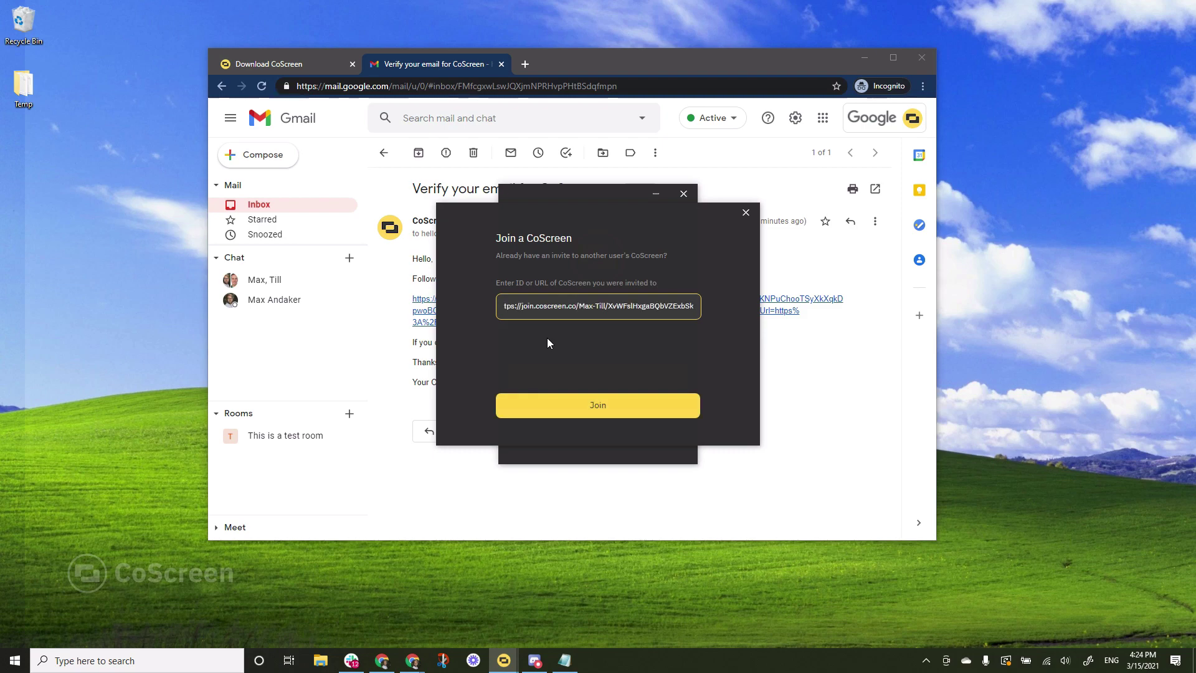
# Load the pasted CoScreen invite link in a new Chrome tab to reach the Launching CoScreen page.
pyautogui.click(619, 57)
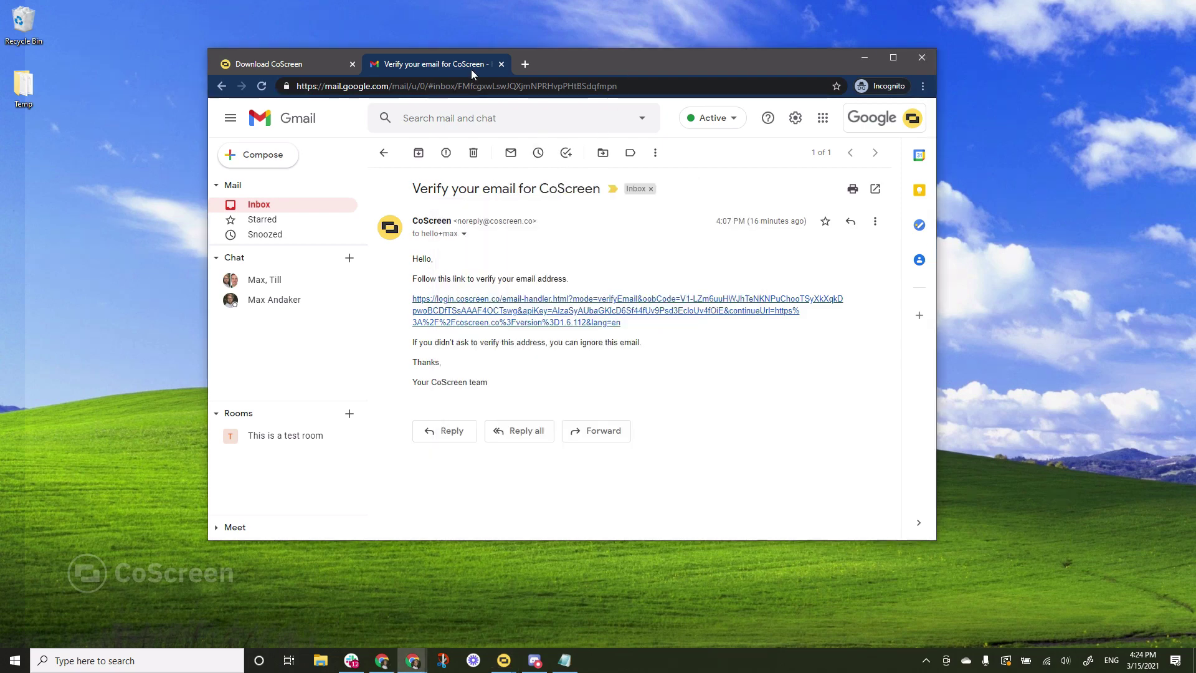
pyautogui.click(524, 64)
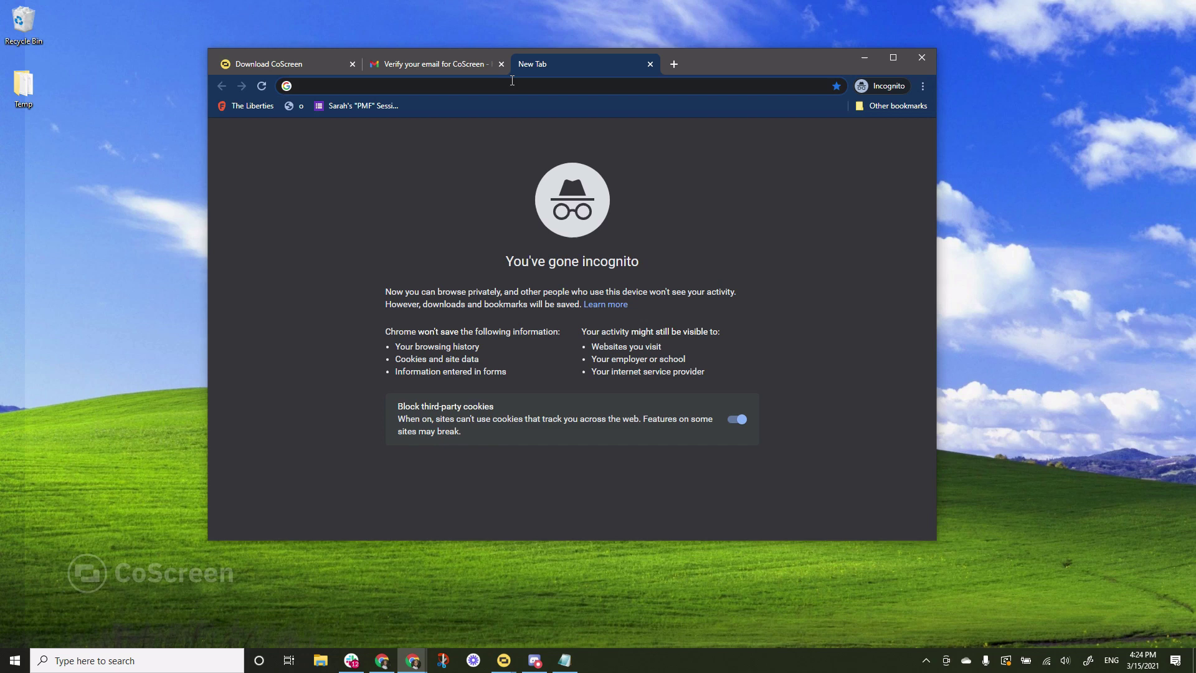
pyautogui.press('Return')
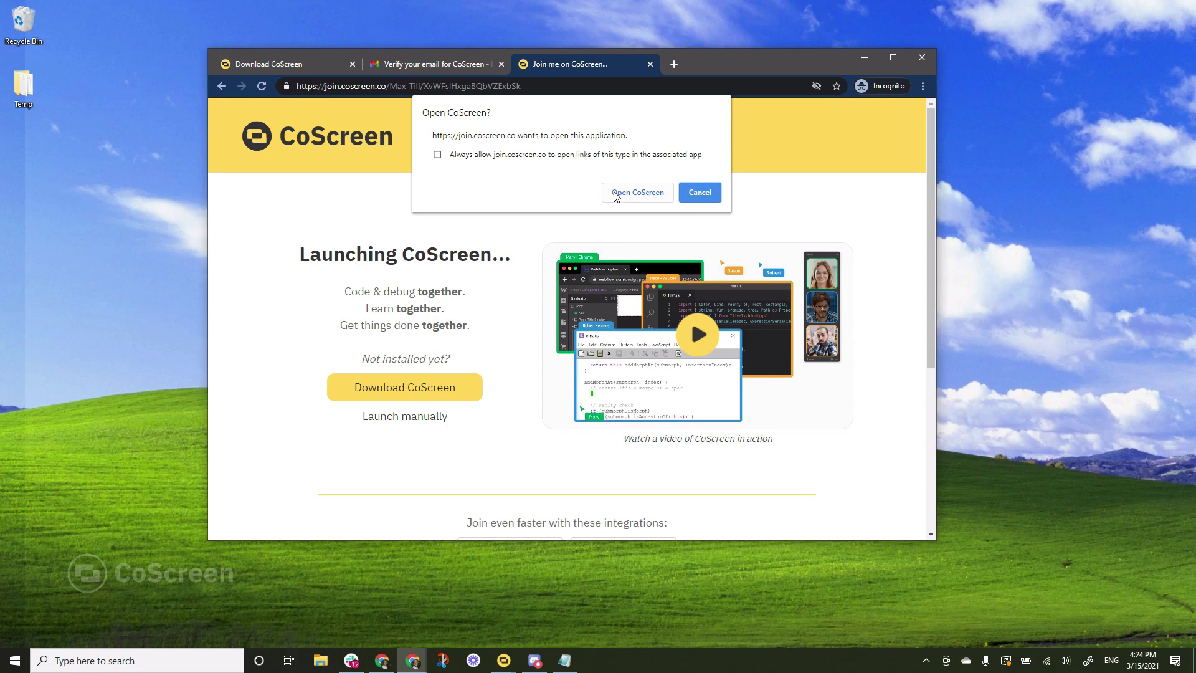
# Bring up the Join a CoScreen window from the taskbar and join the three-participant session.
pyautogui.moveTo(502, 657)
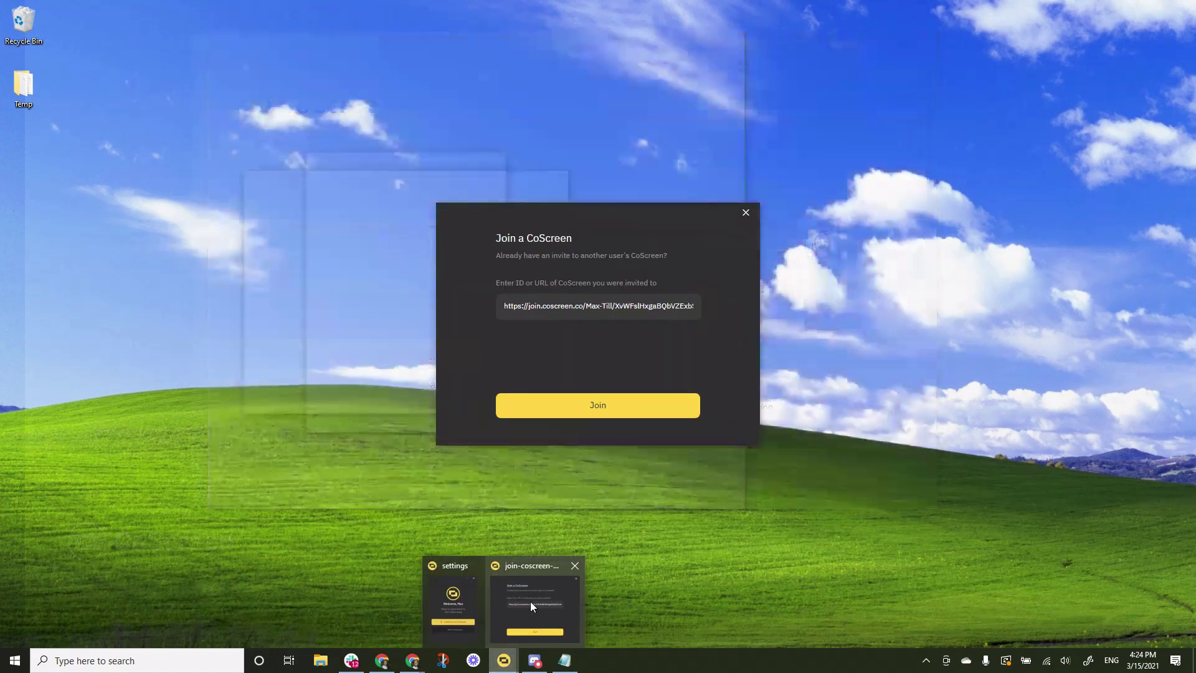
pyautogui.click(533, 602)
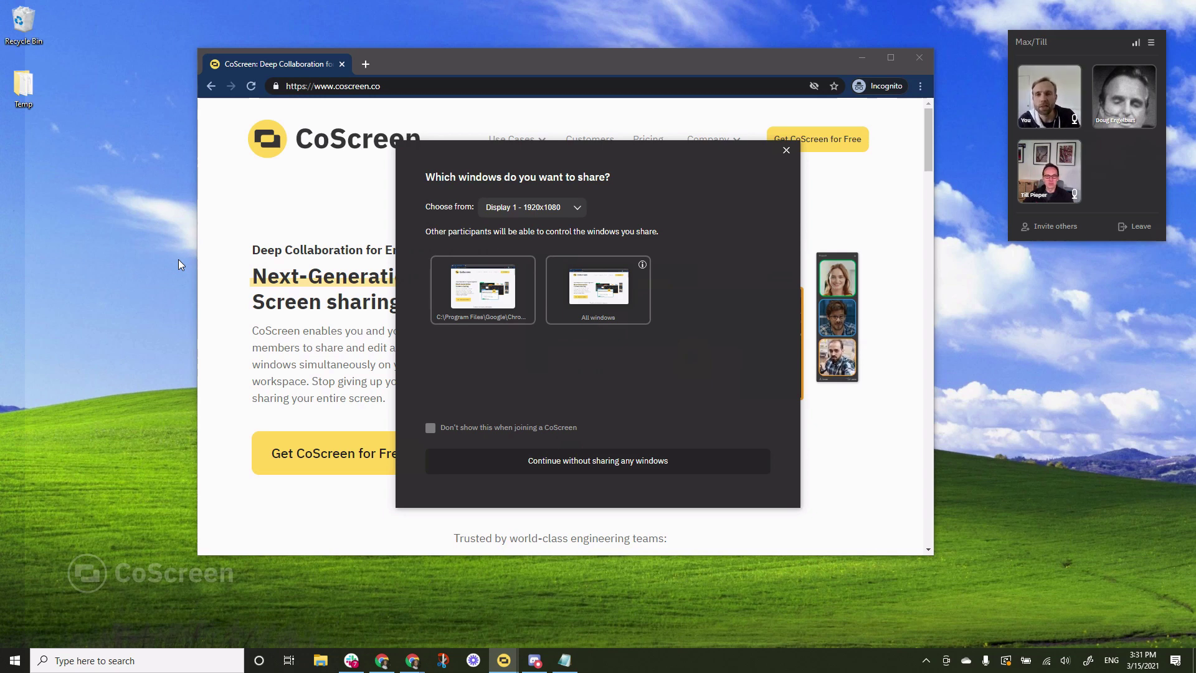
pyautogui.moveTo(410, 234)
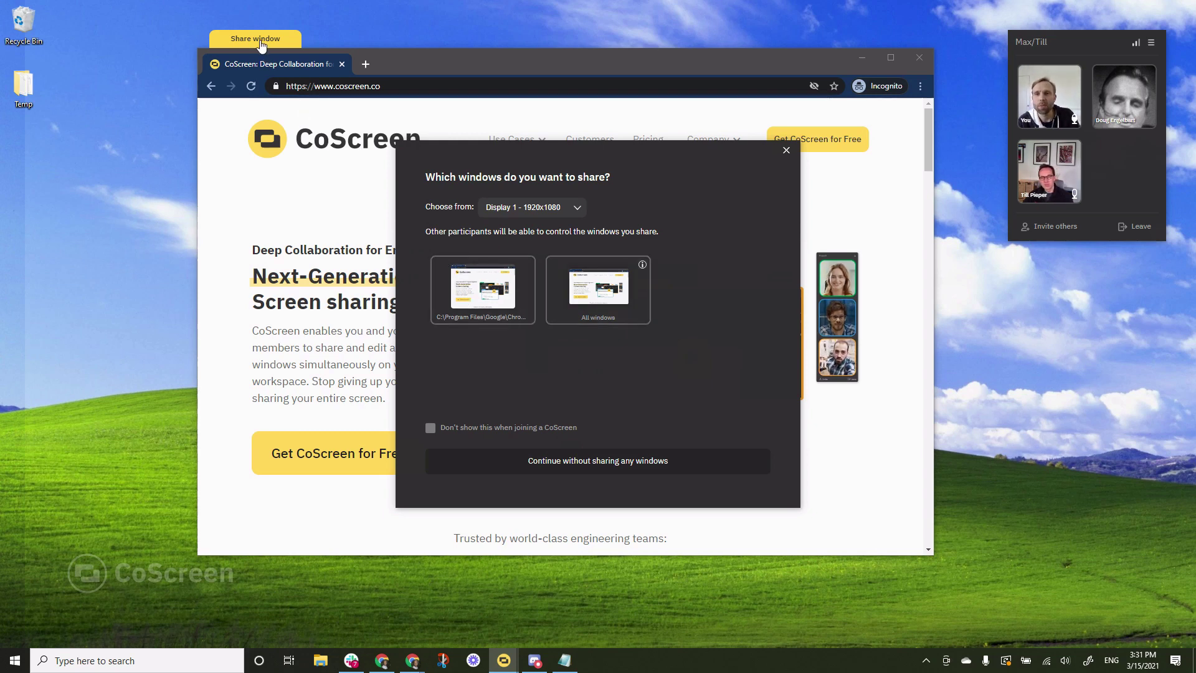
# Dismiss the window-sharing dialog and share the Chrome window via its yellow Share window tab.
pyautogui.click(786, 150)
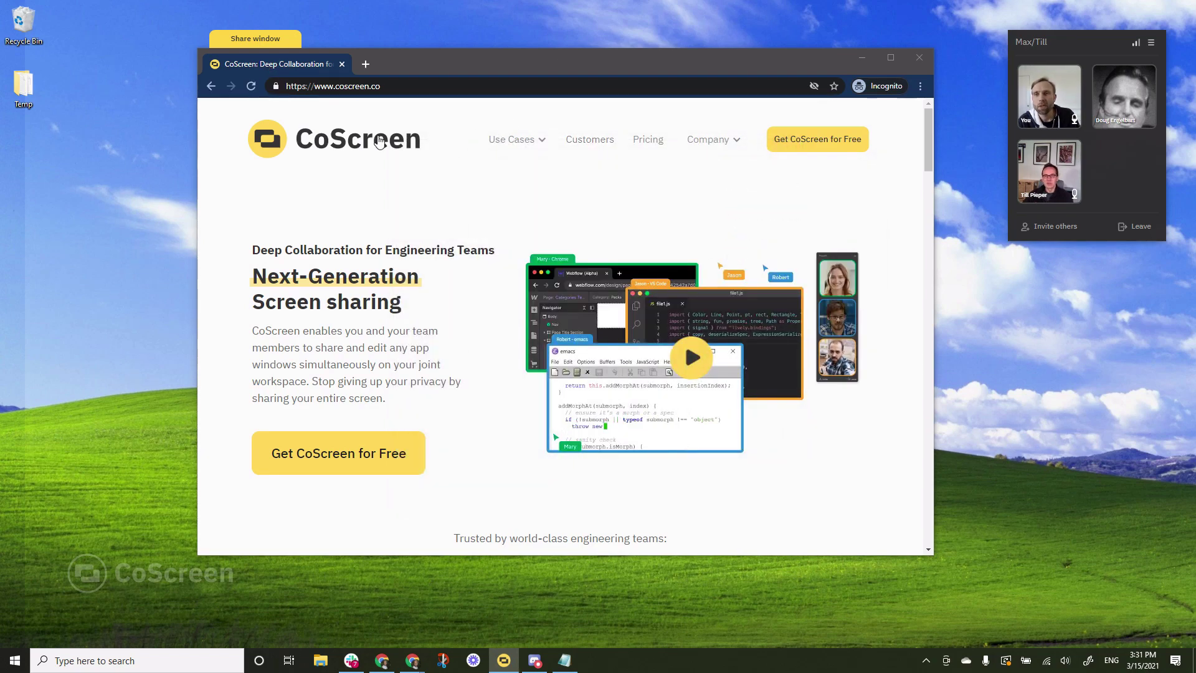
pyautogui.click(256, 40)
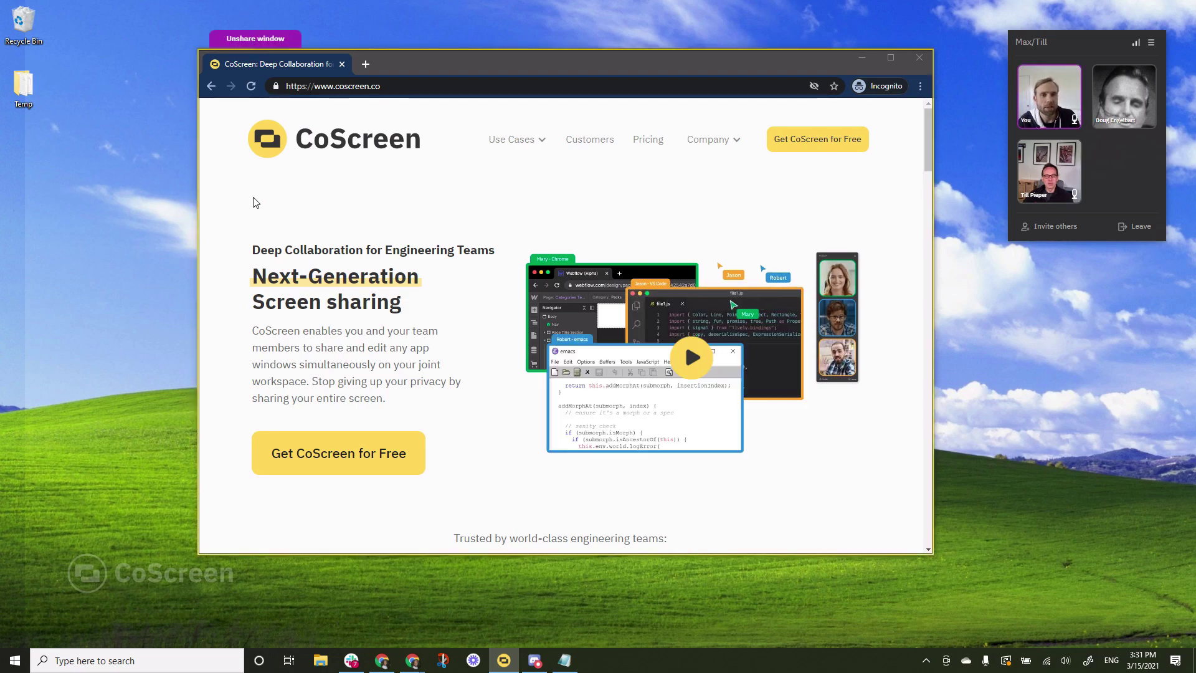
# Scroll the shared CoScreen home page and select, then deselect, a paragraph of text.
pyautogui.click(464, 265)
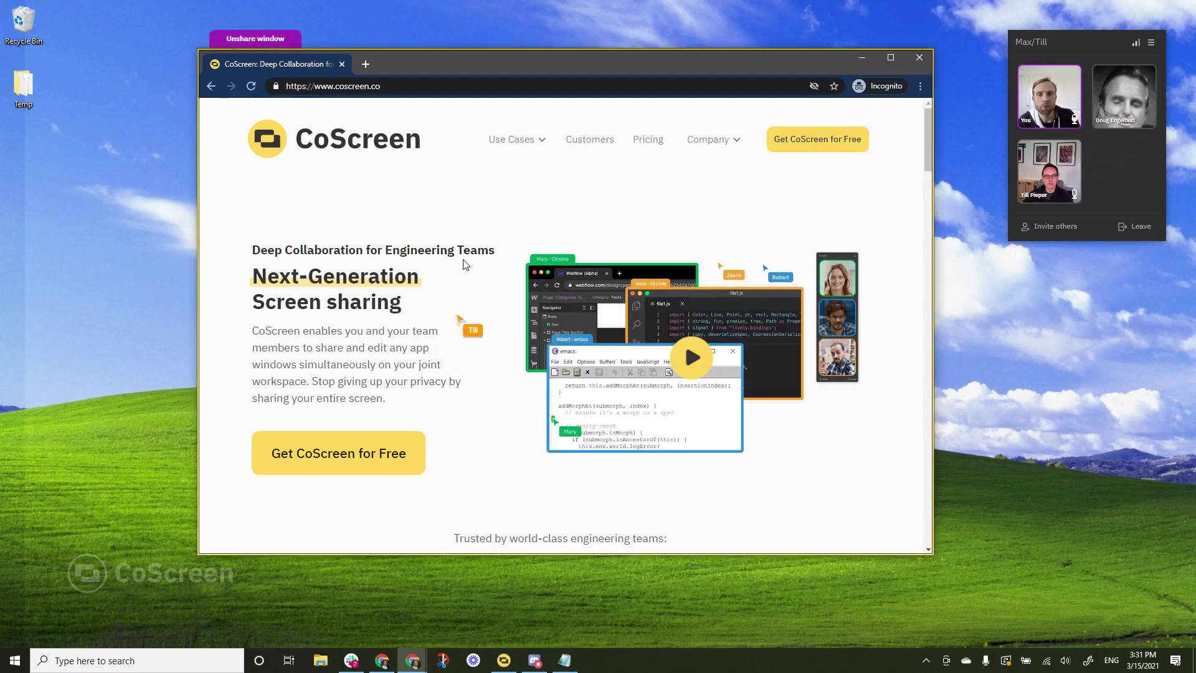
pyautogui.scroll(-15, 464, 265)
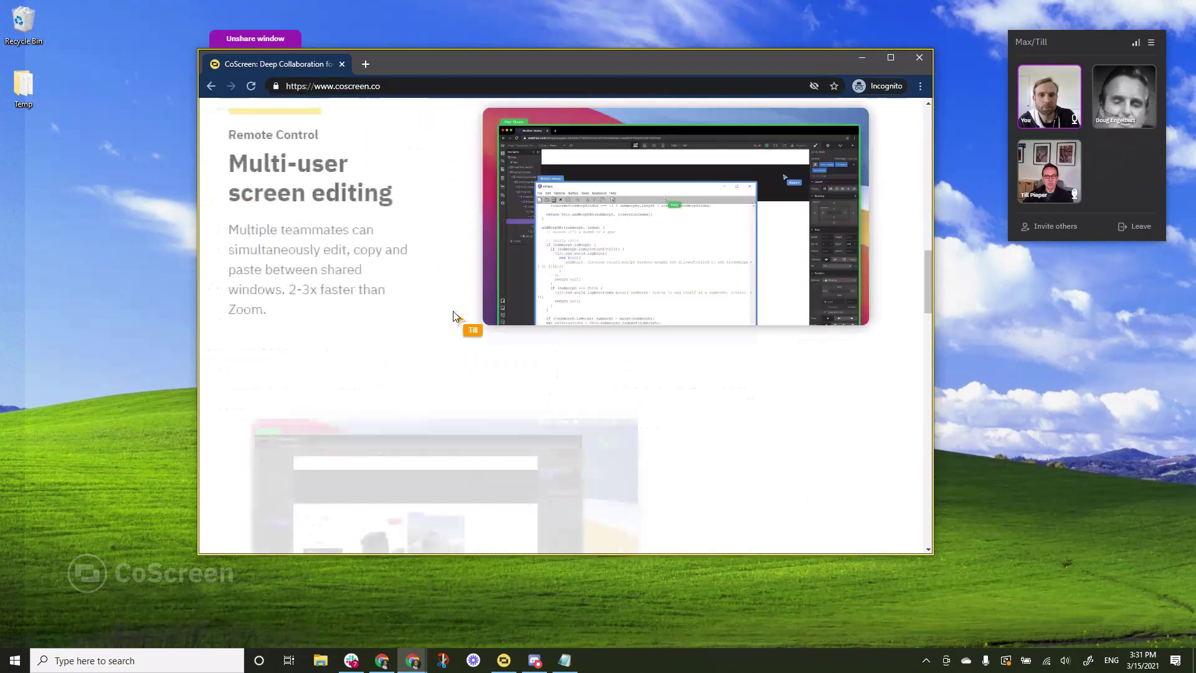
pyautogui.scroll(9, 414, 340)
pyautogui.scroll(-5, 414, 340)
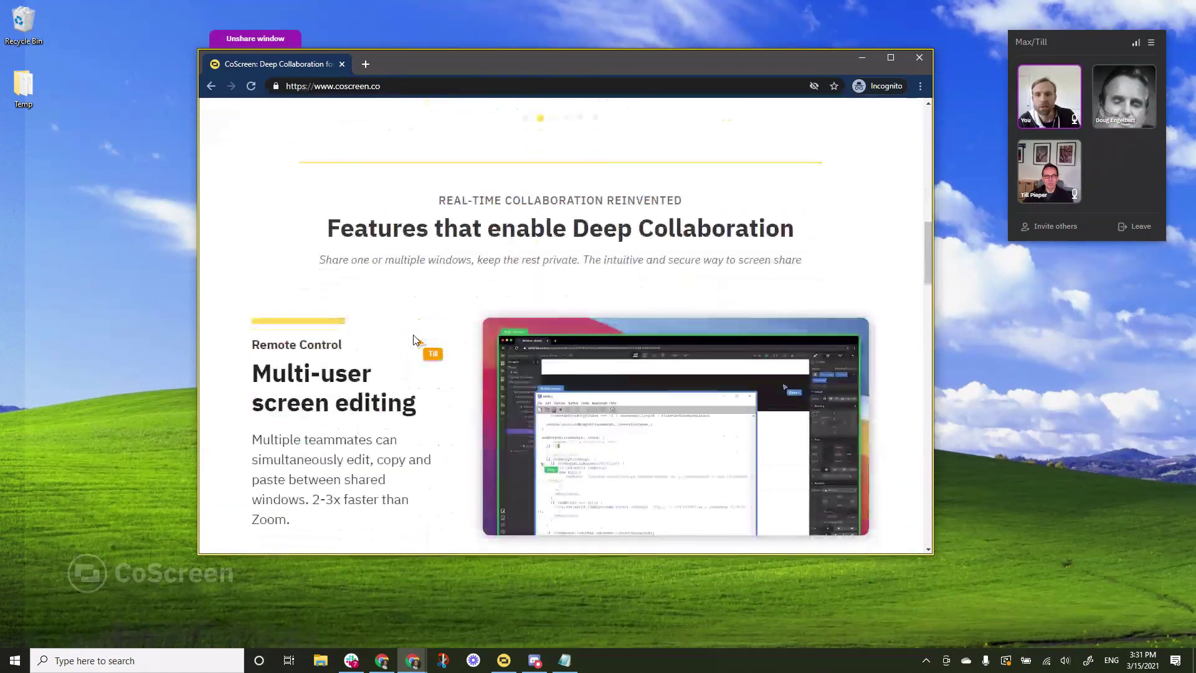
pyautogui.scroll(5, 416, 340)
pyautogui.scroll(-8, 416, 339)
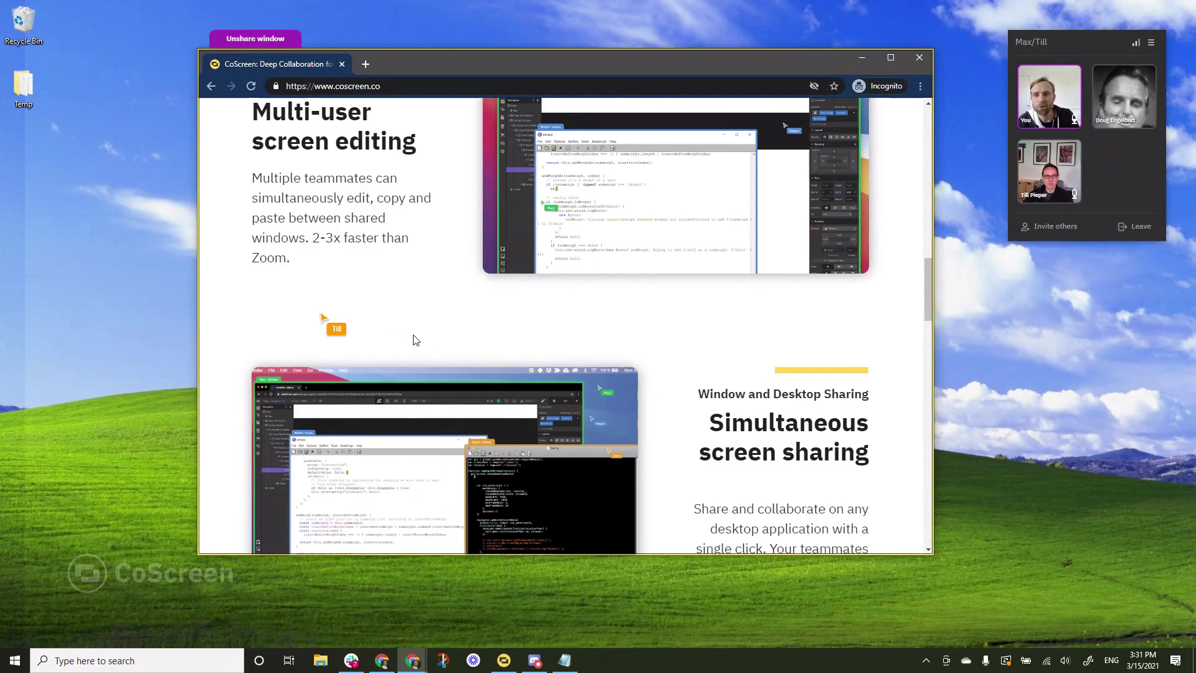
pyautogui.scroll(1, 416, 340)
pyautogui.moveTo(262, 229); pyautogui.dragTo(299, 290)
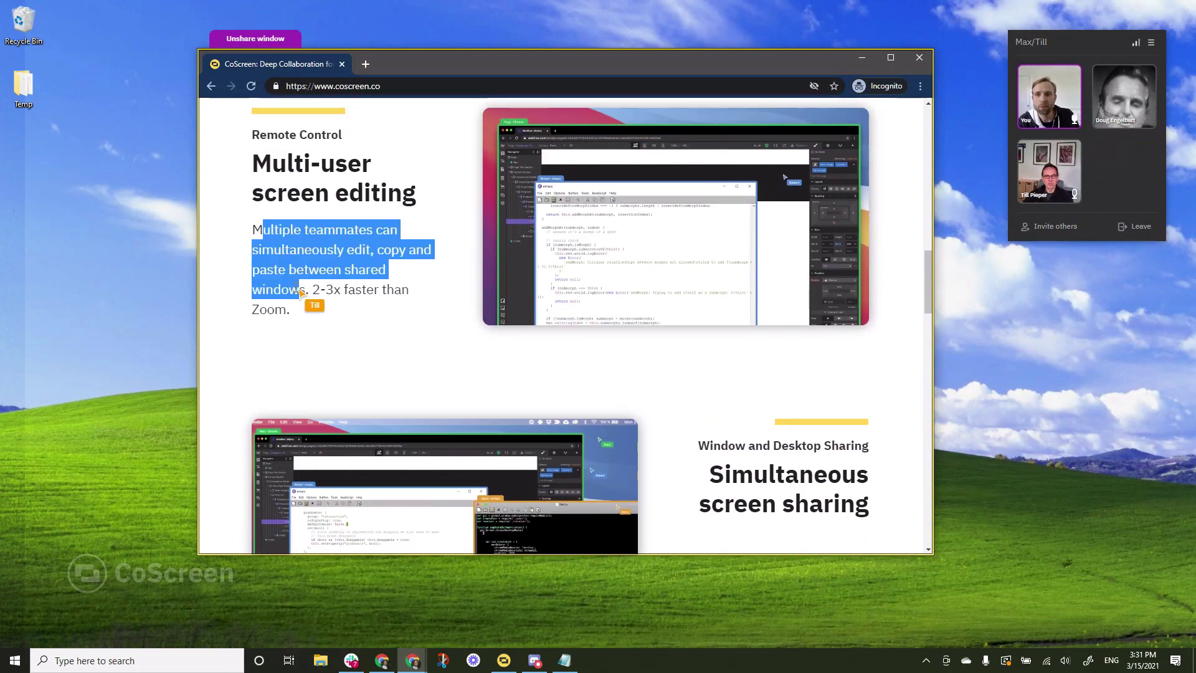
pyautogui.click(306, 287)
pyautogui.scroll(12, 329, 274)
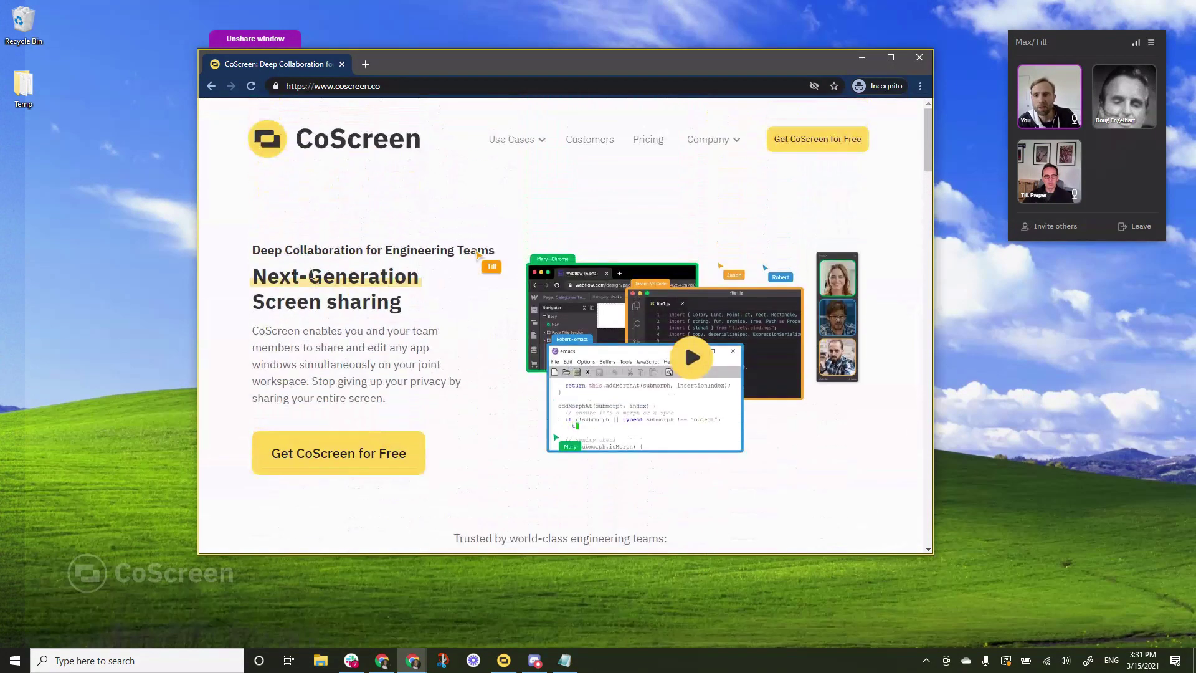
# Go to the Get CoScreen for Free download page, then to the Use Cases page.
pyautogui.click(784, 149)
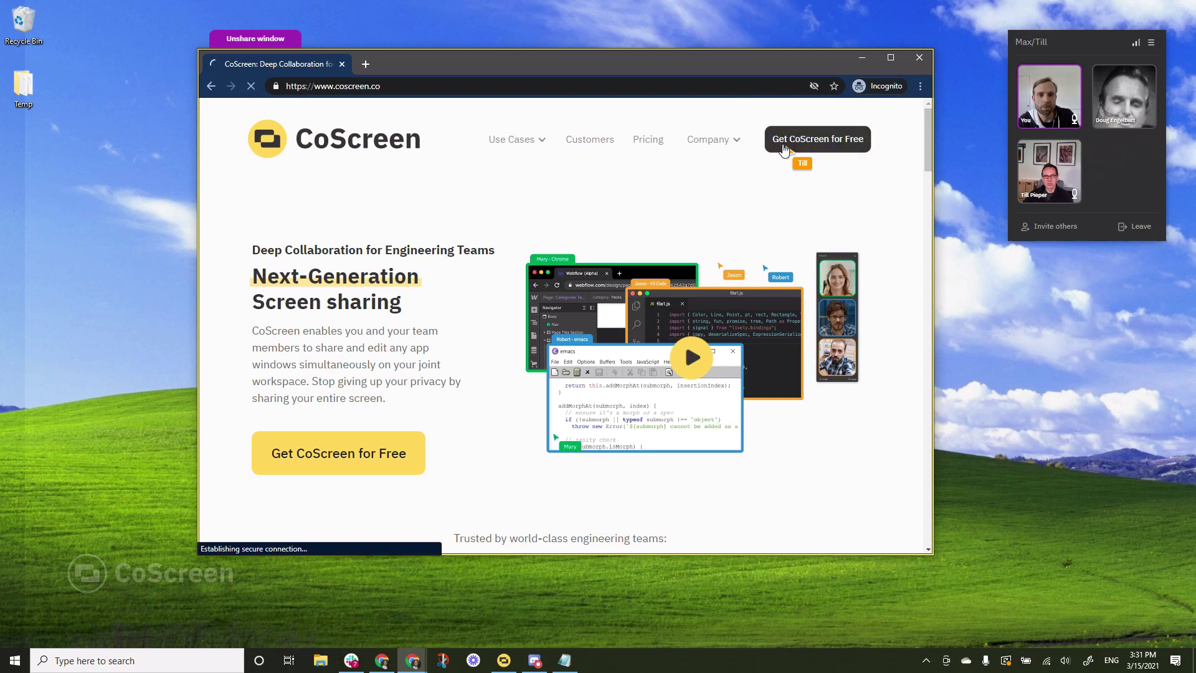
pyautogui.scroll(-4, 537, 283)
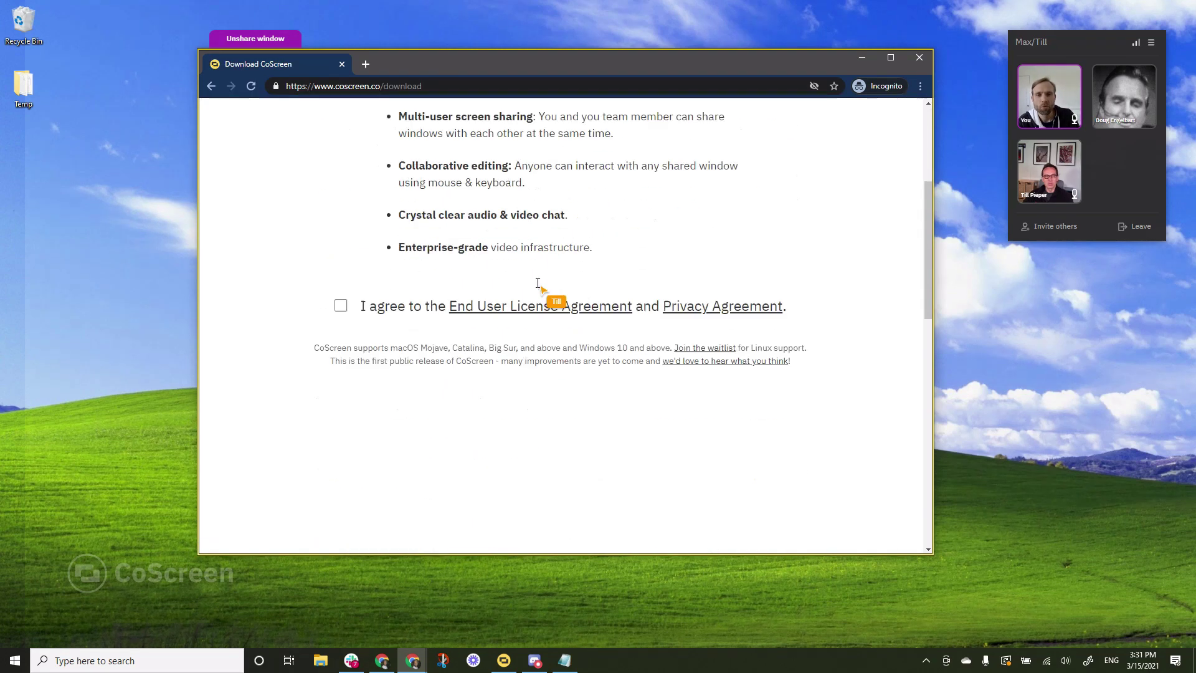
pyautogui.scroll(4, 538, 284)
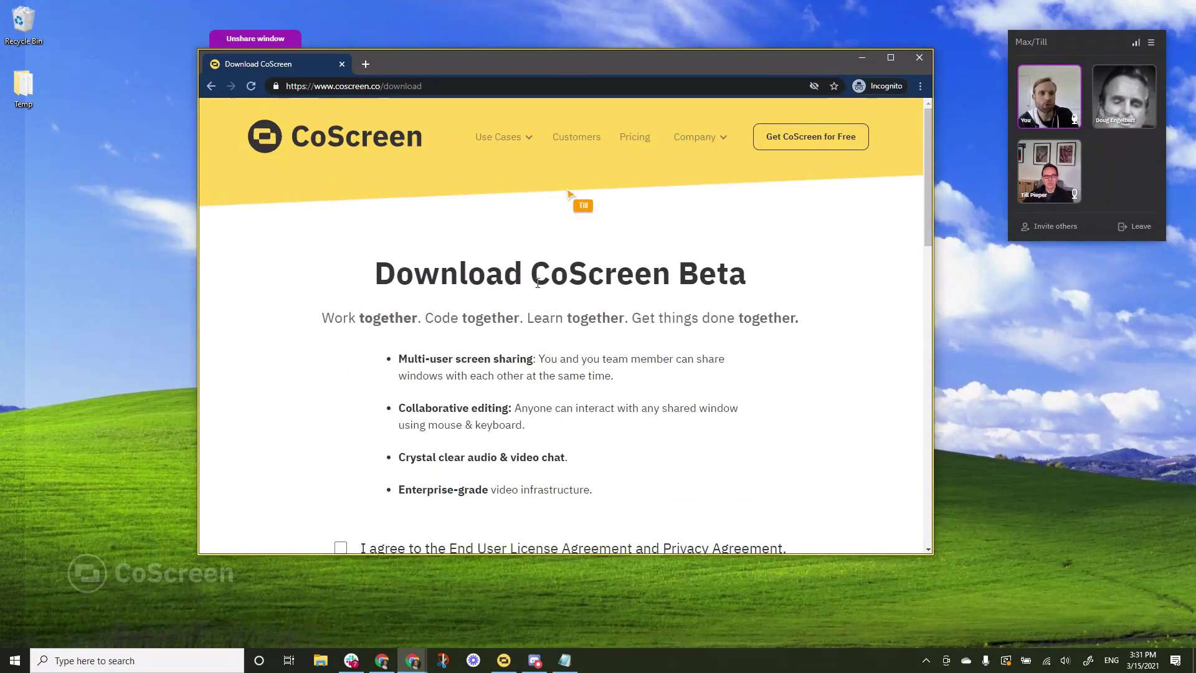
pyautogui.click(489, 137)
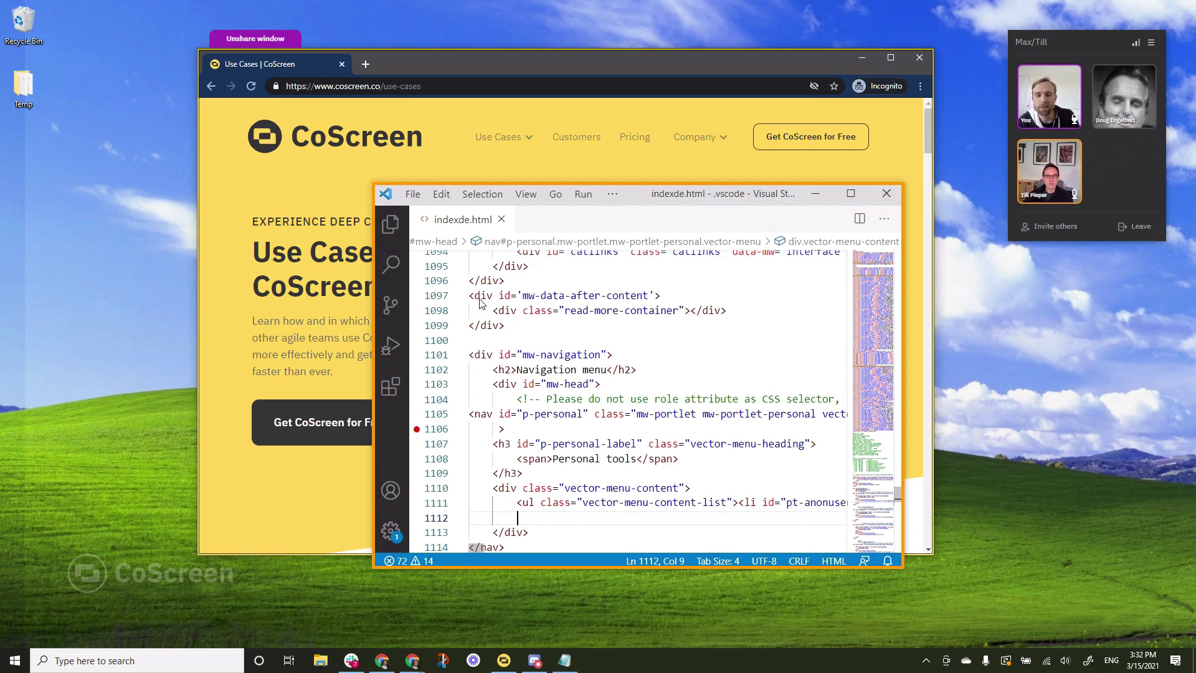
# Scroll up in the shared indexde.html to the Personal tools heading around line 1109.
pyautogui.scroll(1, 540, 436)
# Insert a new line after the closing </h3> on line 1109 reading <div>Hello World!</div>, fixing the typo.
pyautogui.click(539, 515)
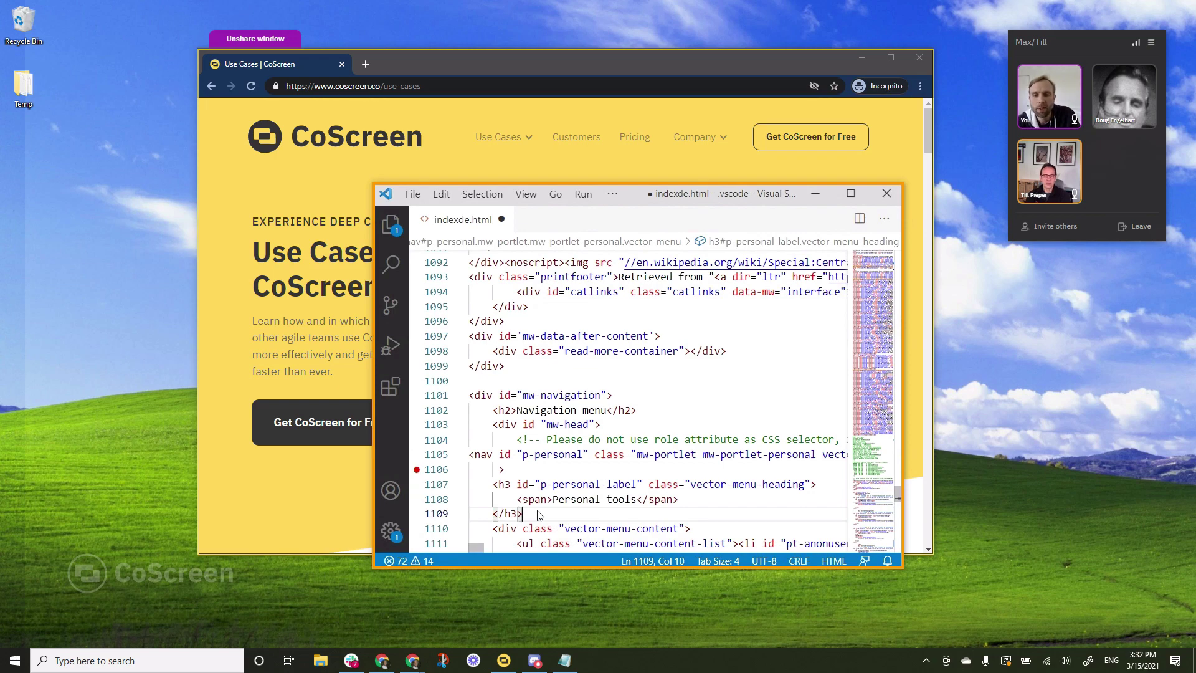
pyautogui.press('Return')
pyautogui.write('<div')
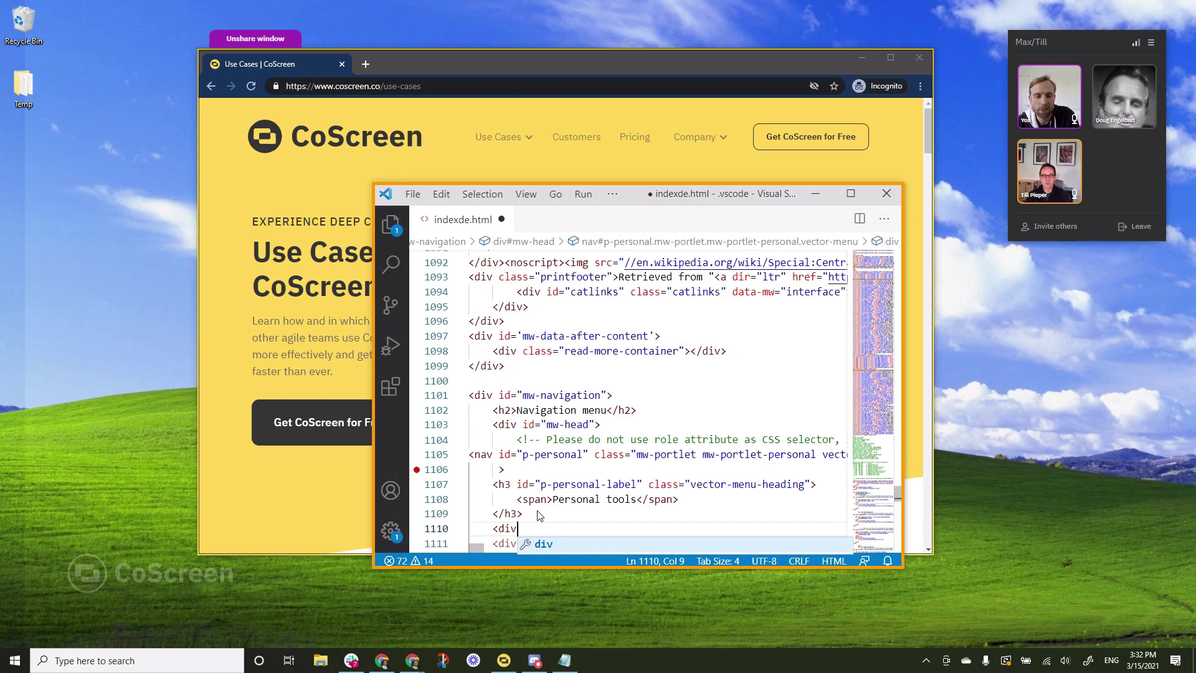
pyautogui.write('></div>')
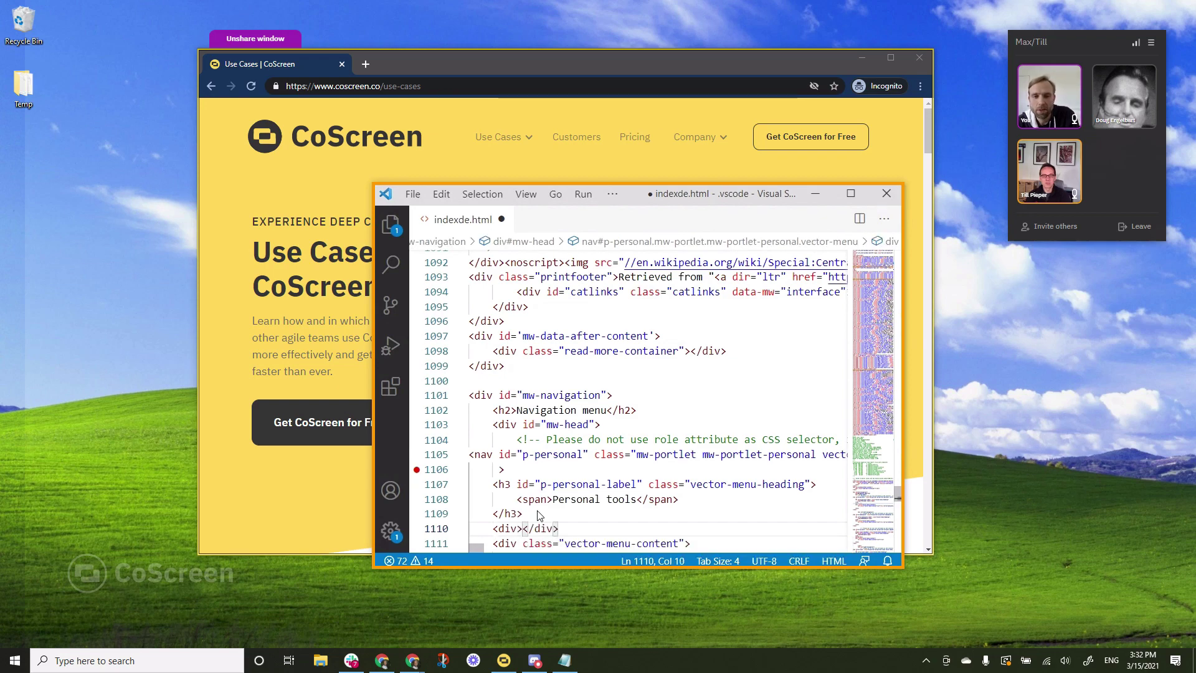
pyautogui.write('Hello ')
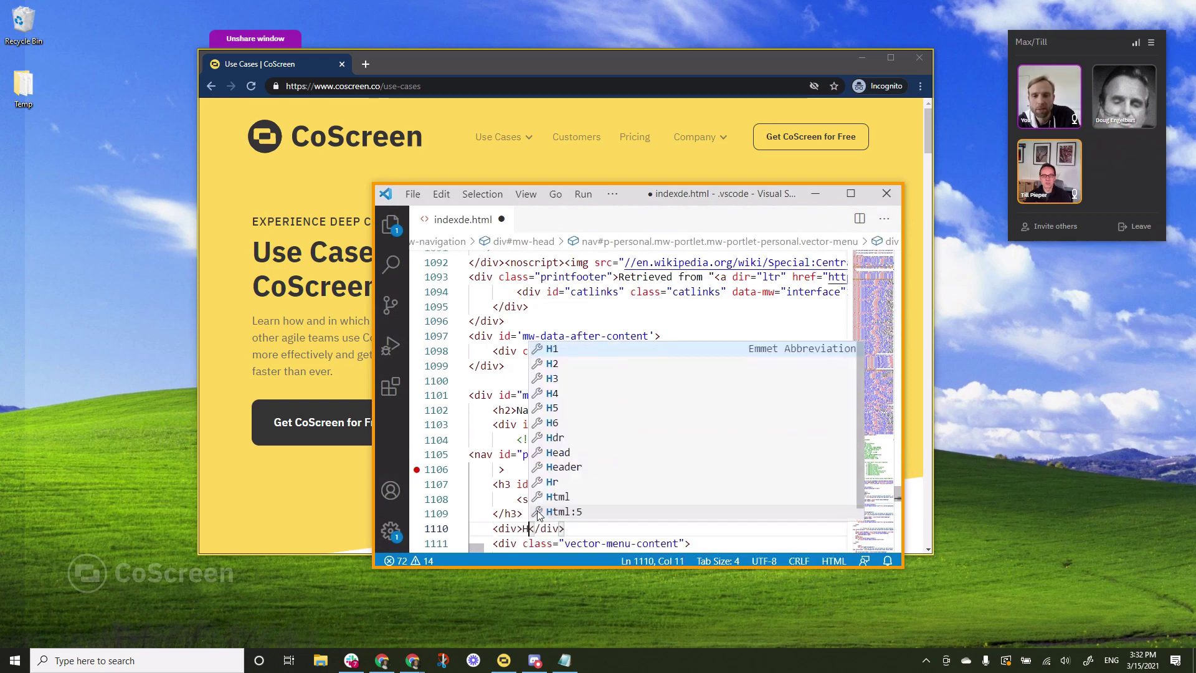
pyautogui.write('Wolr')
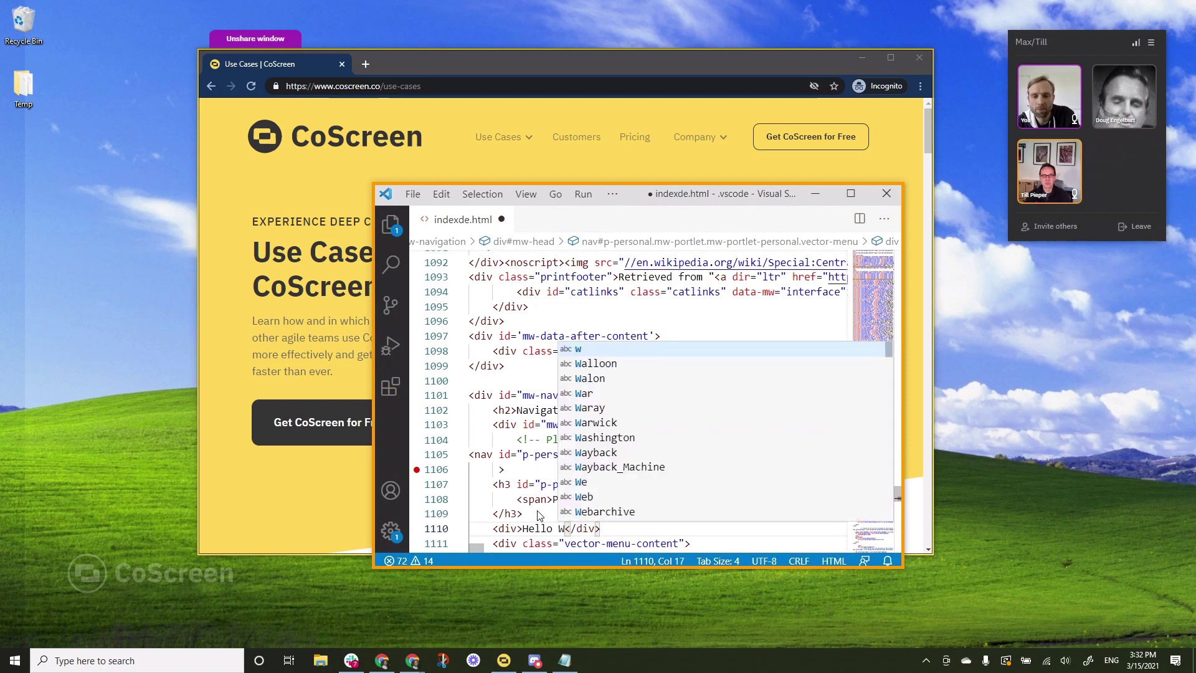
pyautogui.press('BackSpace')
pyautogui.press('BackSpace')
pyautogui.write('rld!')
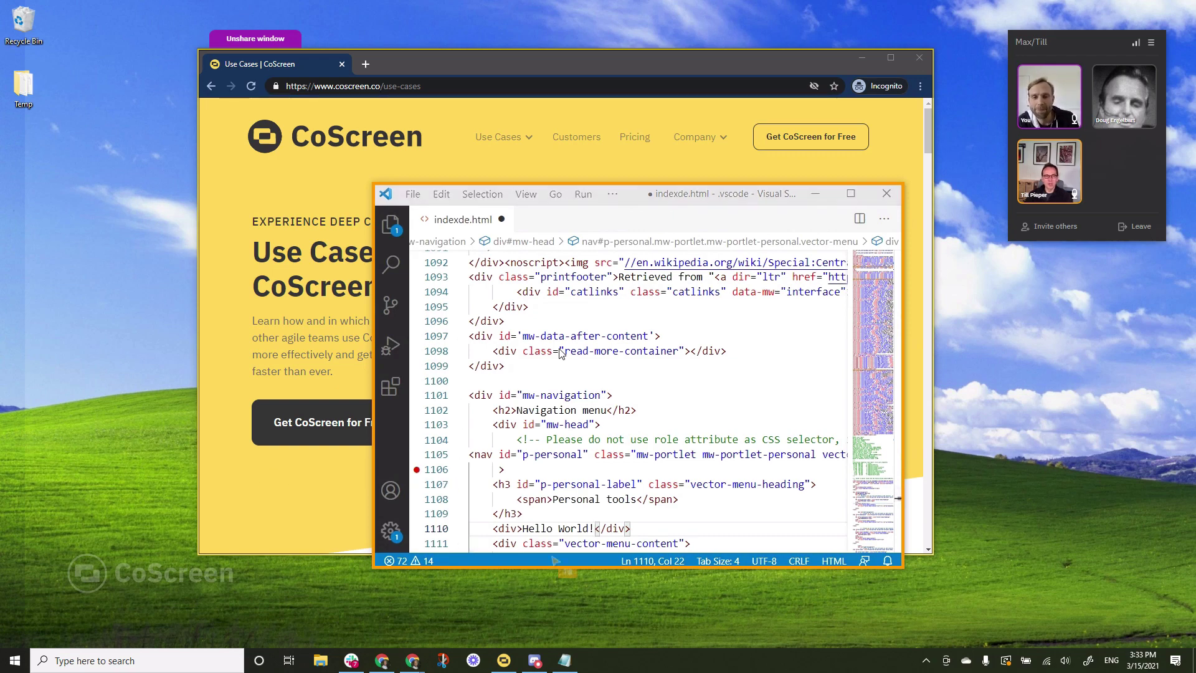
pyautogui.scroll(1, 560, 354)
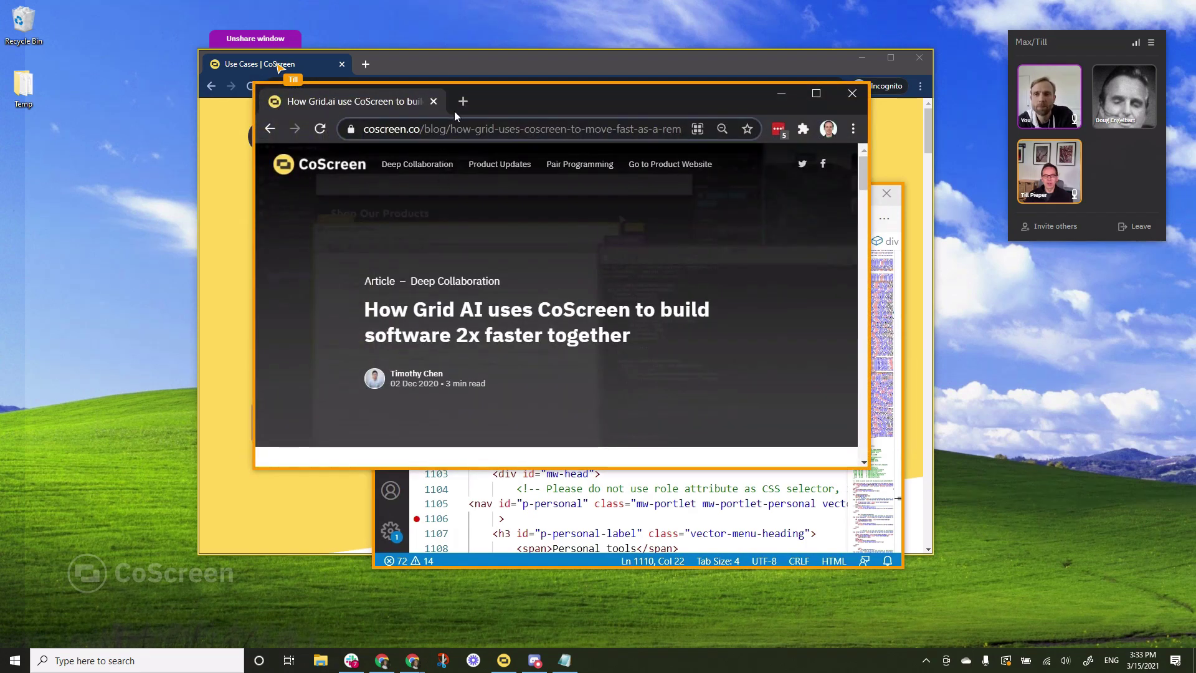
# Copy the Grid AI article URL from the remote Chrome and load it in the Use Cases window.
pyautogui.click(491, 130)
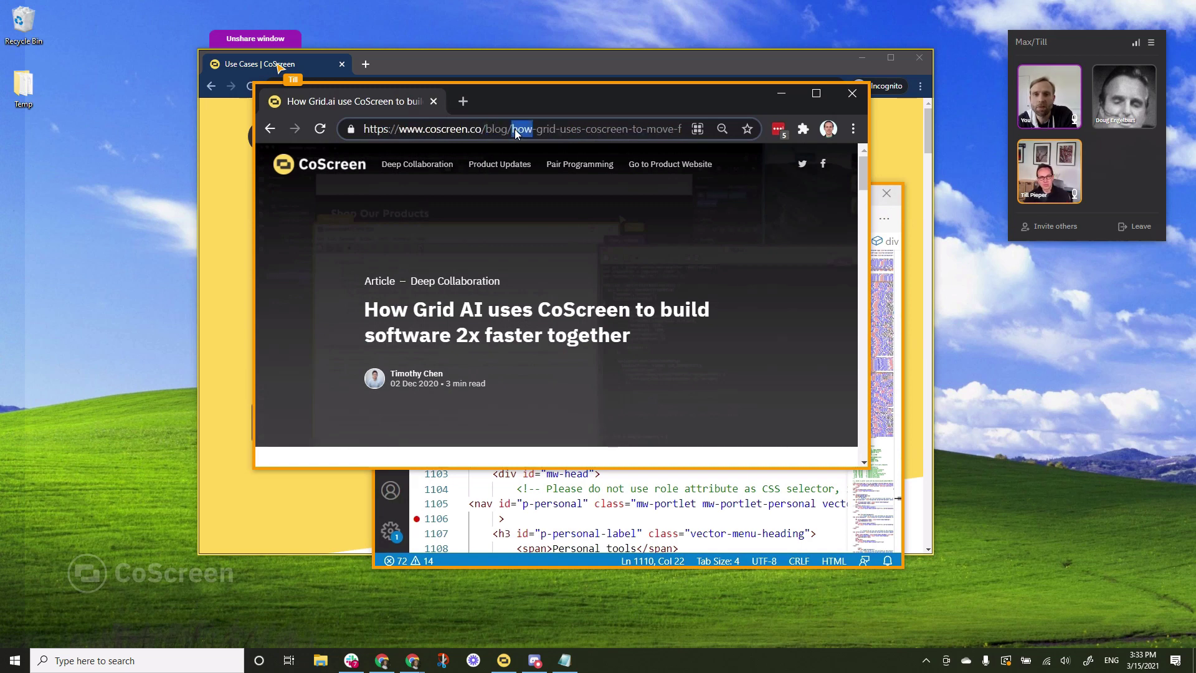
pyautogui.tripleClick(515, 129)
pyautogui.hotkey('ctrl', 'c')
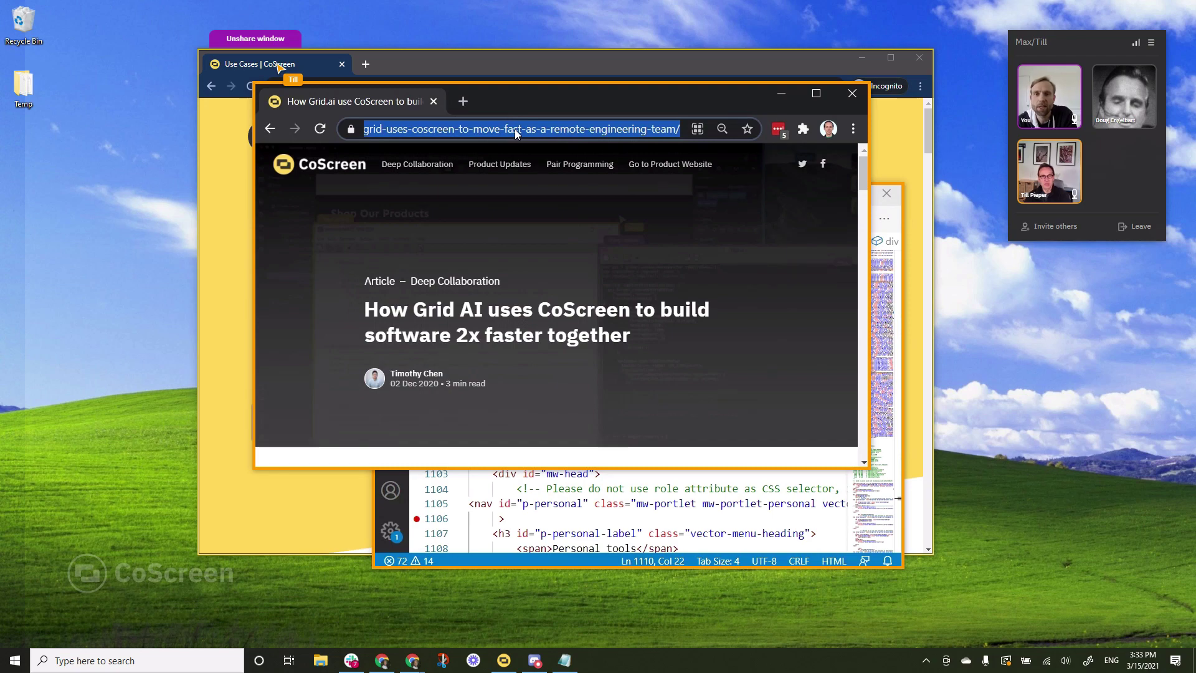
pyautogui.click(490, 62)
pyautogui.click(464, 86)
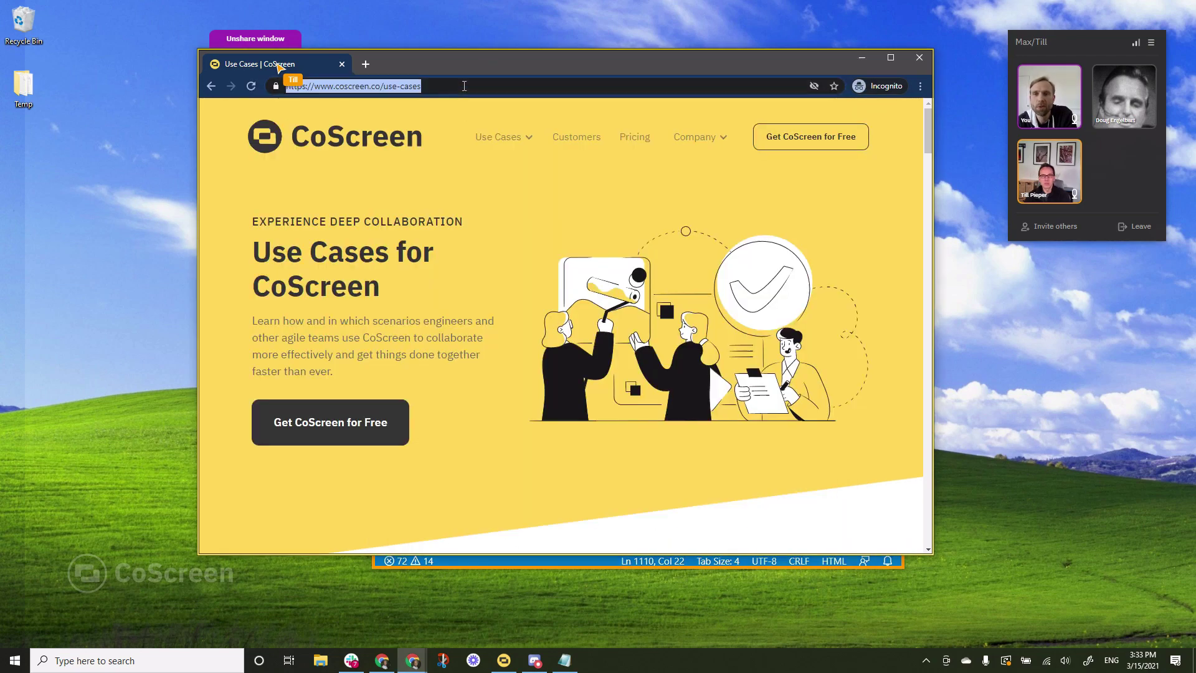
pyautogui.hotkey('ctrl', 'v')
pyautogui.press('Return')
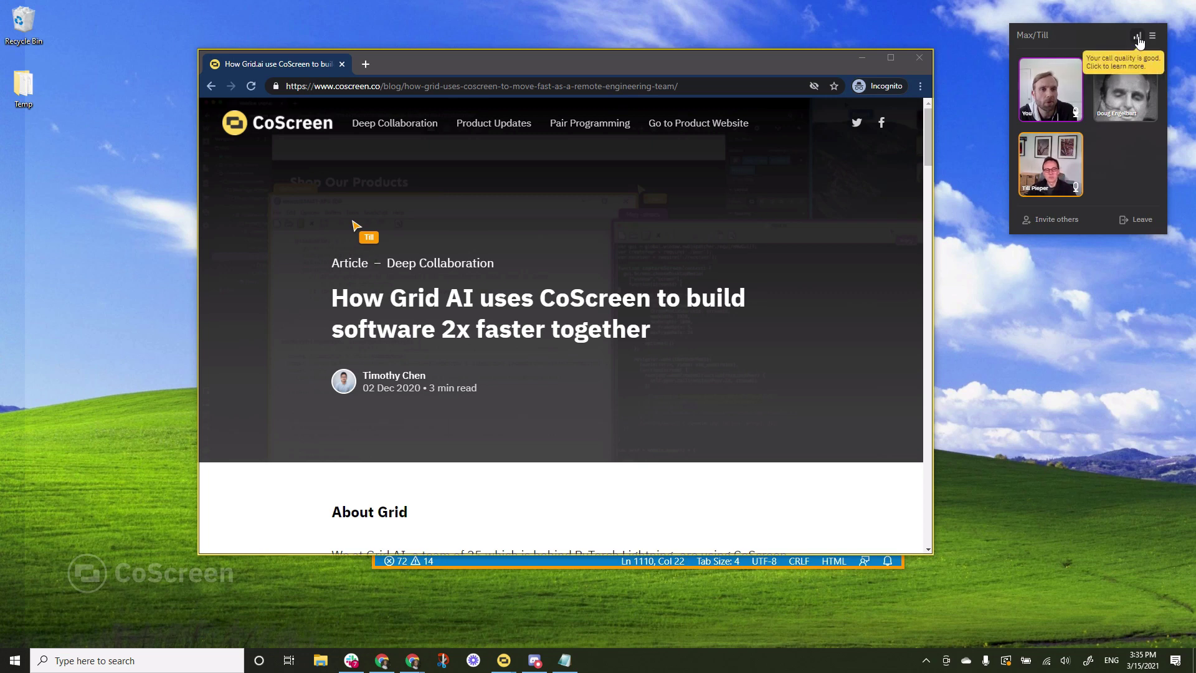
pyautogui.click(1138, 39)
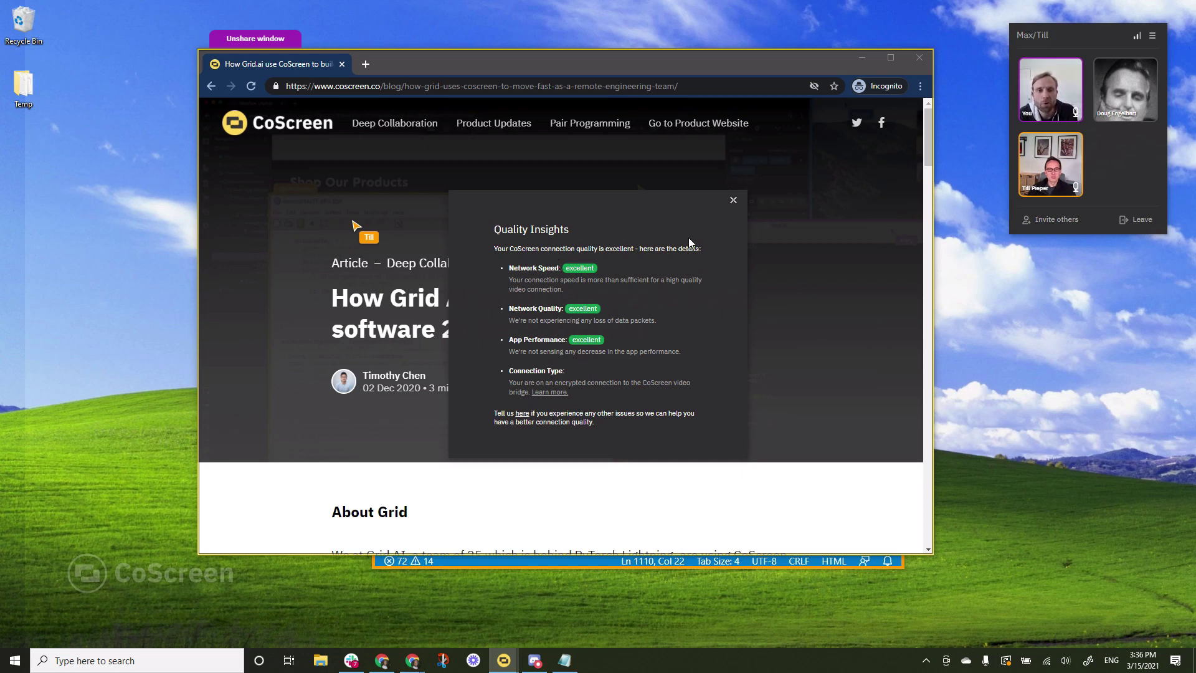
pyautogui.click(734, 200)
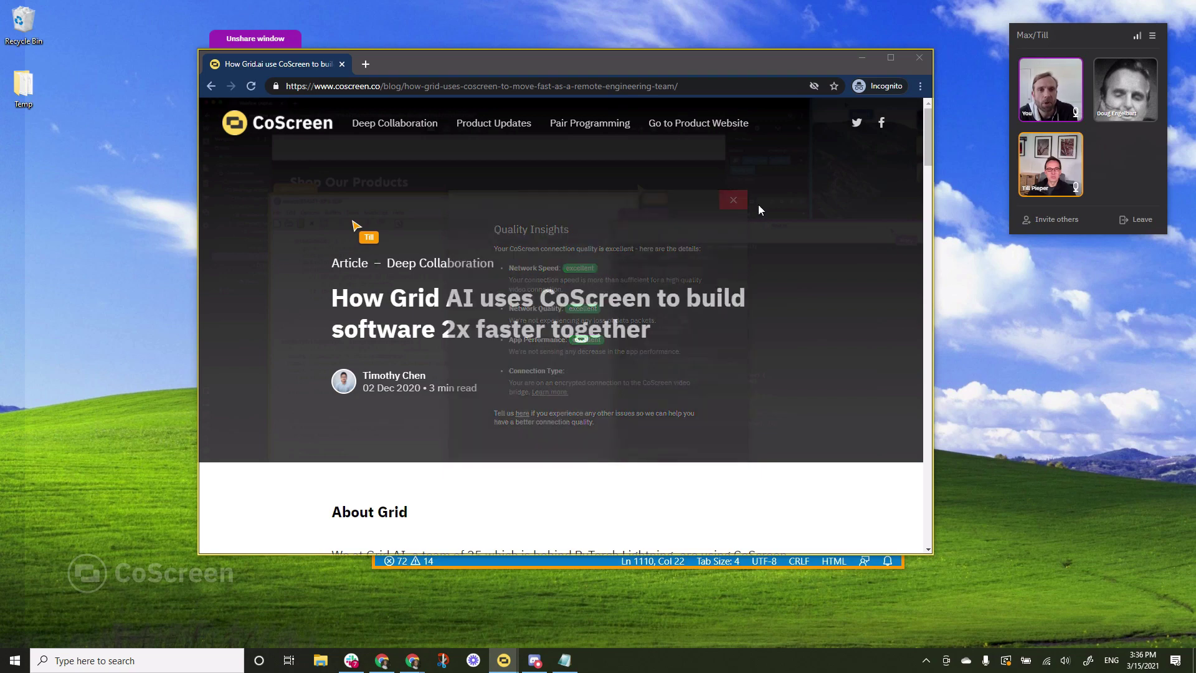
pyautogui.click(1064, 222)
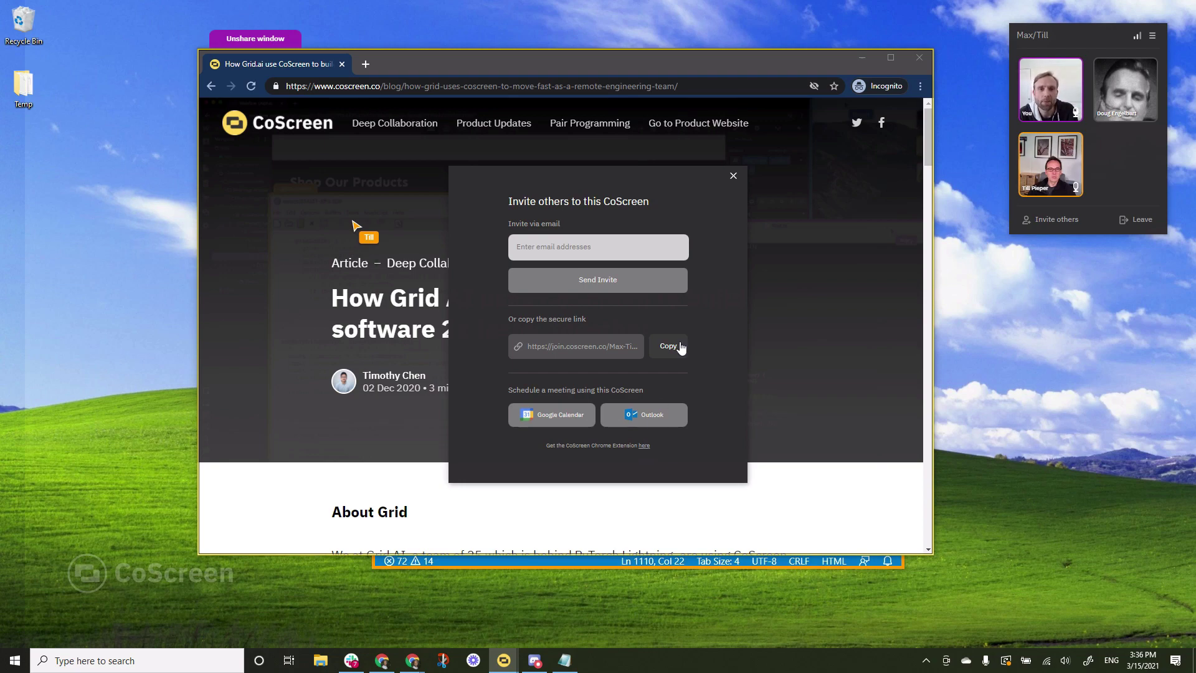
pyautogui.click(734, 177)
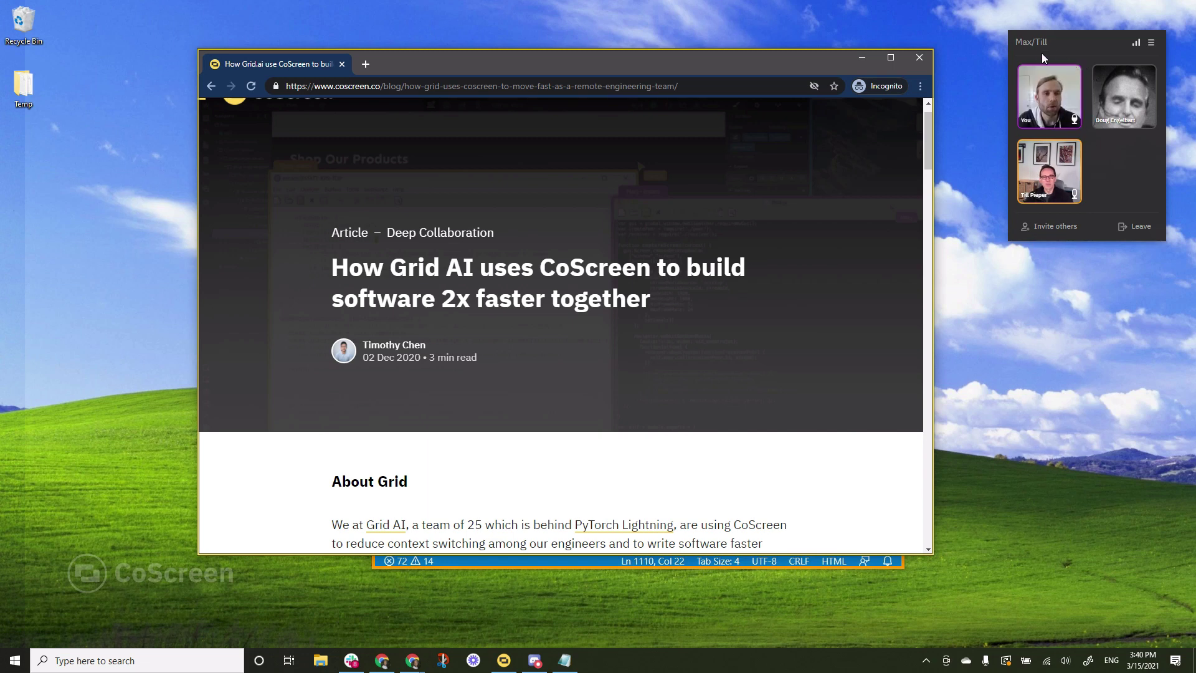
# Wait for the remote blog browser and code editor windows to reappear above the local browser.
pyautogui.moveTo(531, 138)
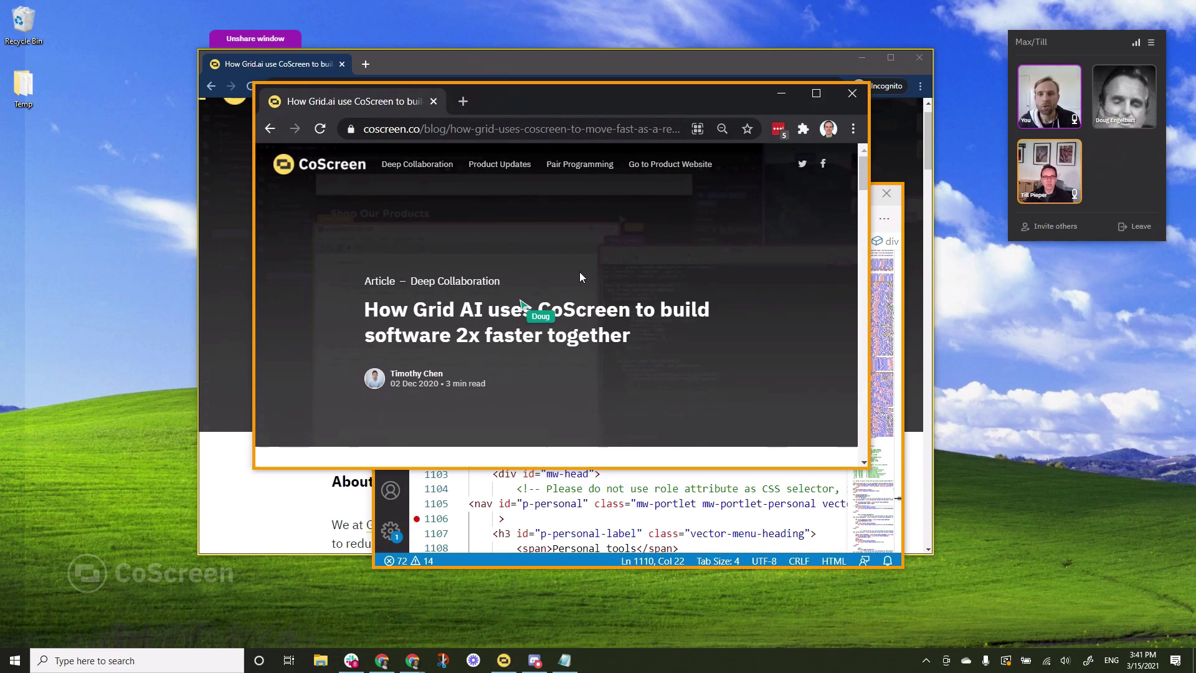
pyautogui.scroll(-2, 580, 272)
pyautogui.scroll(-4, 580, 277)
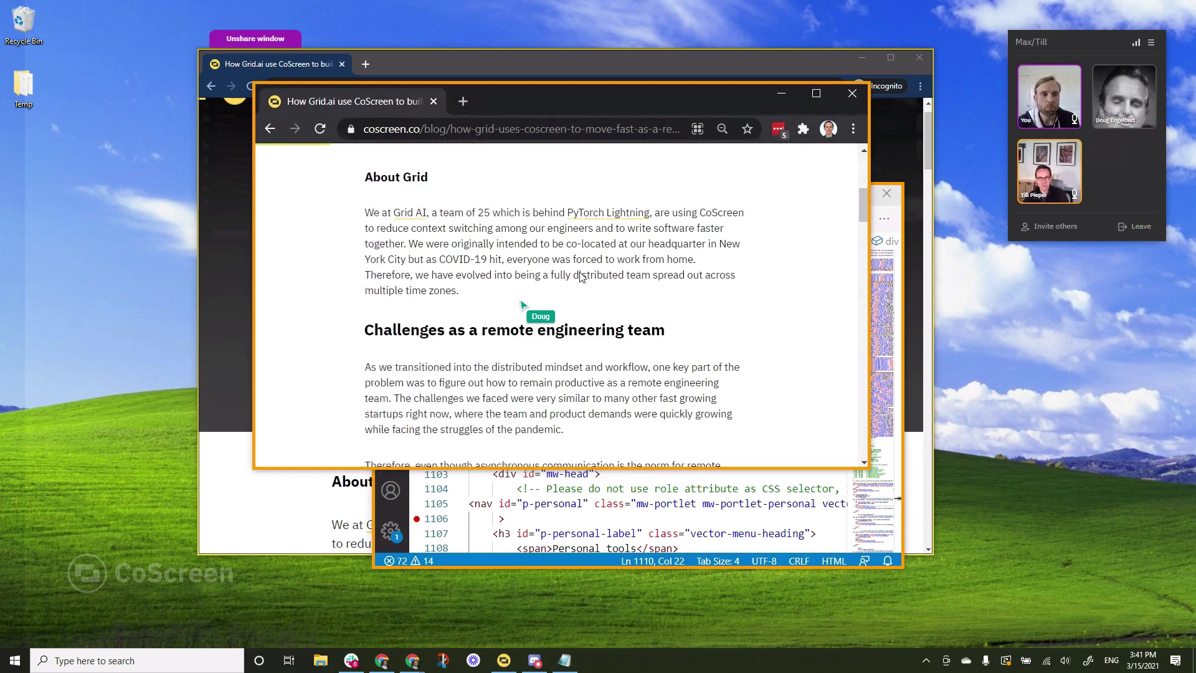
pyautogui.scroll(5, 579, 276)
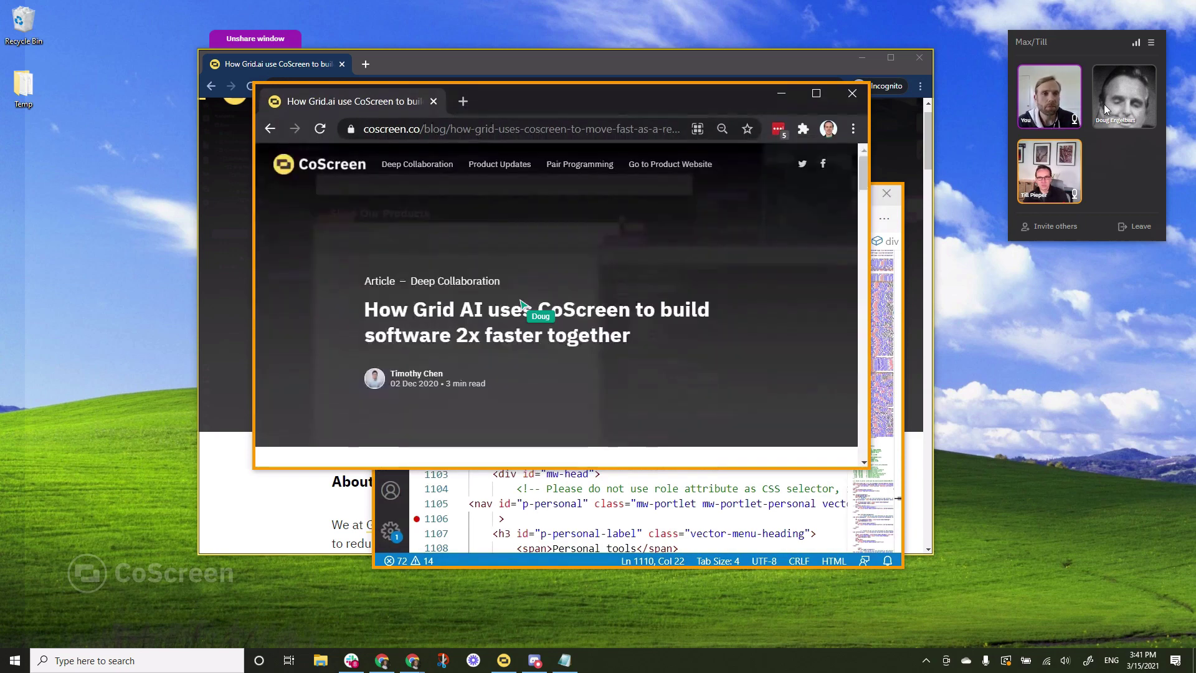
# Leave the session and submit four-star feedback: purpose Formal pair programming, comment 'Love'.
pyautogui.click(1140, 228)
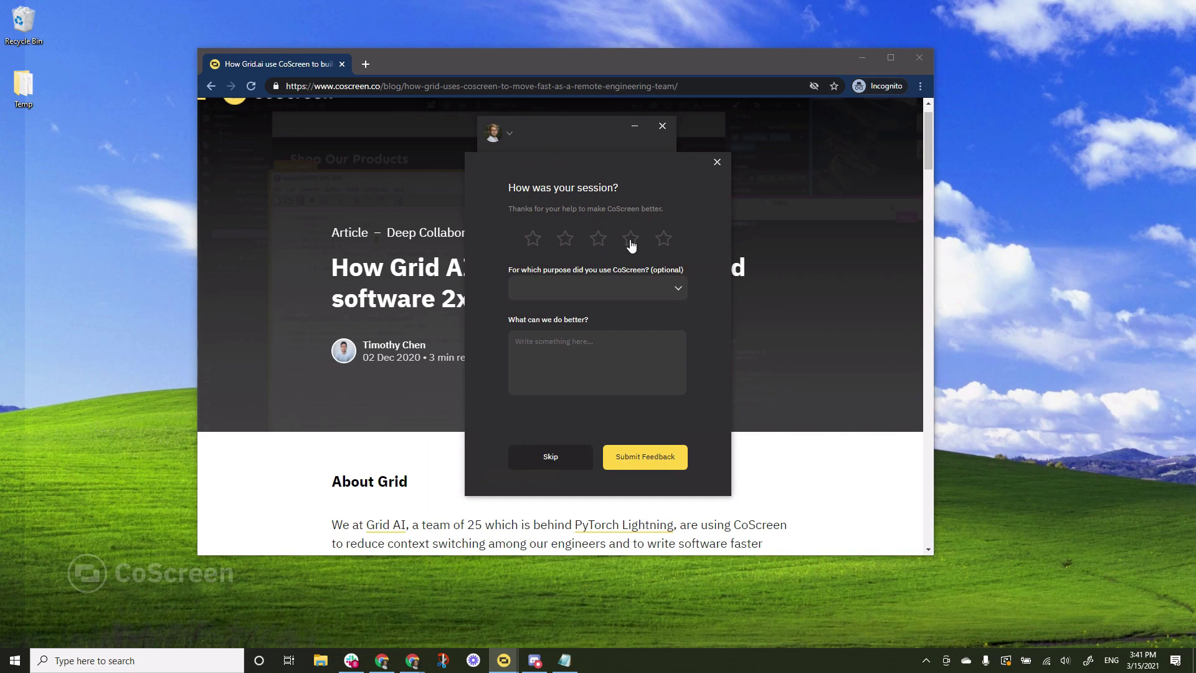
pyautogui.click(662, 243)
pyautogui.click(632, 241)
pyautogui.click(647, 290)
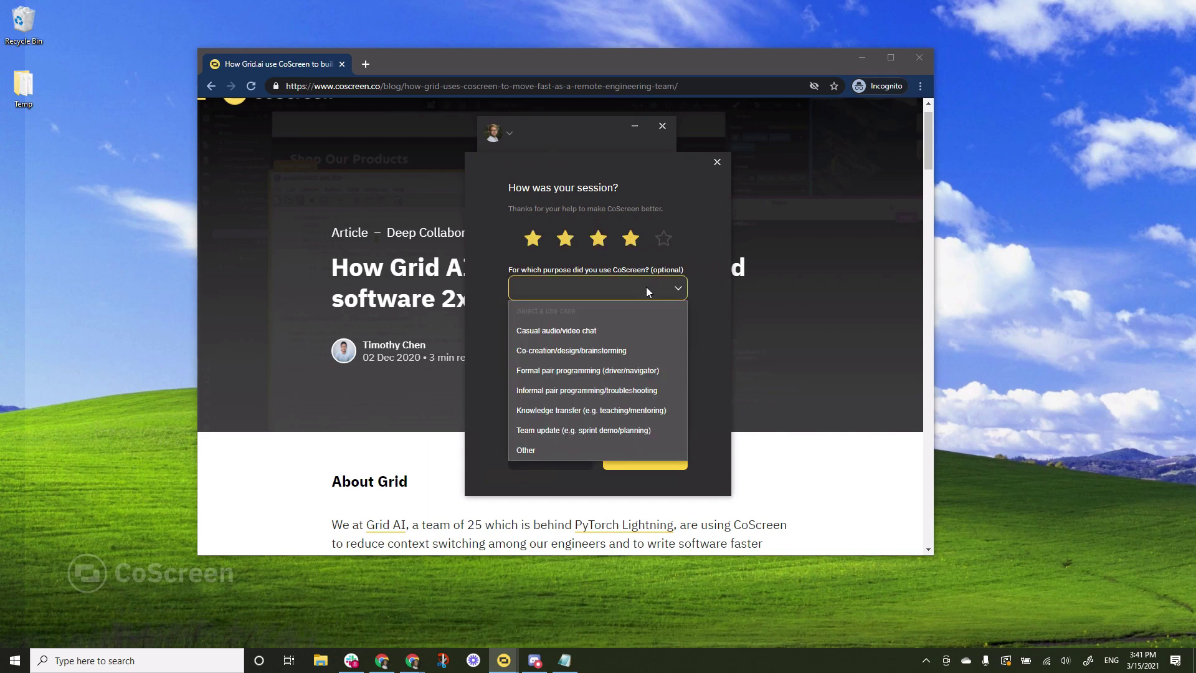
pyautogui.click(645, 372)
pyautogui.click(617, 363)
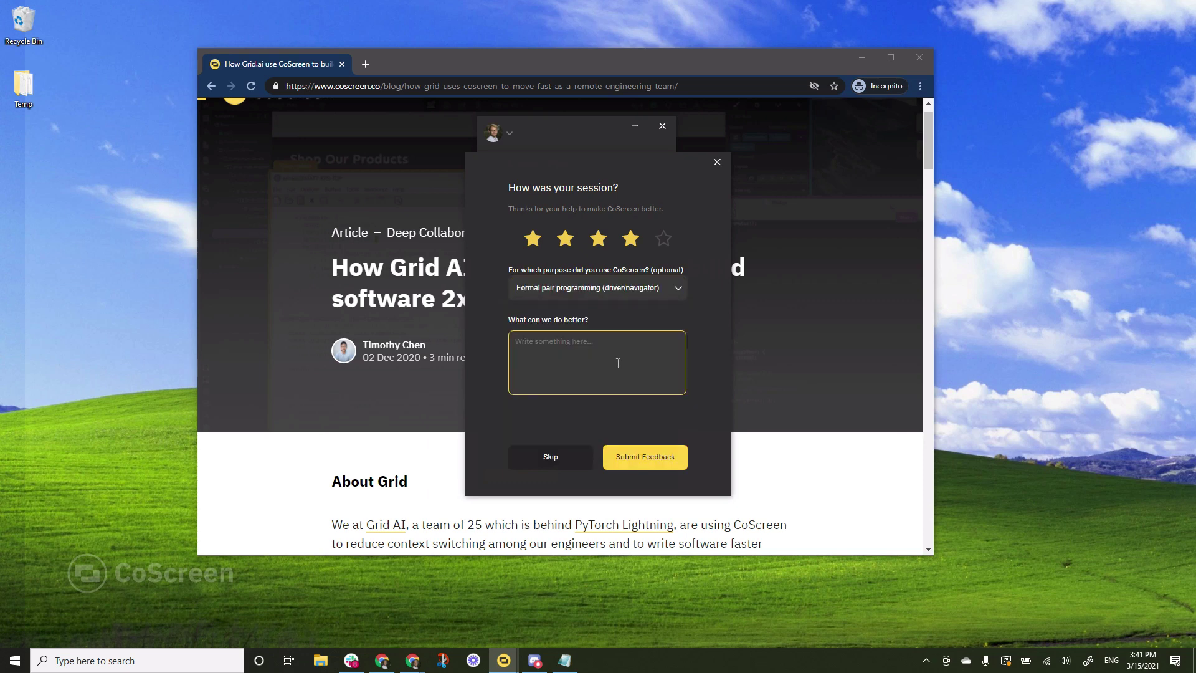
pyautogui.write('Love it. Nothing to do!')
pyautogui.click(645, 458)
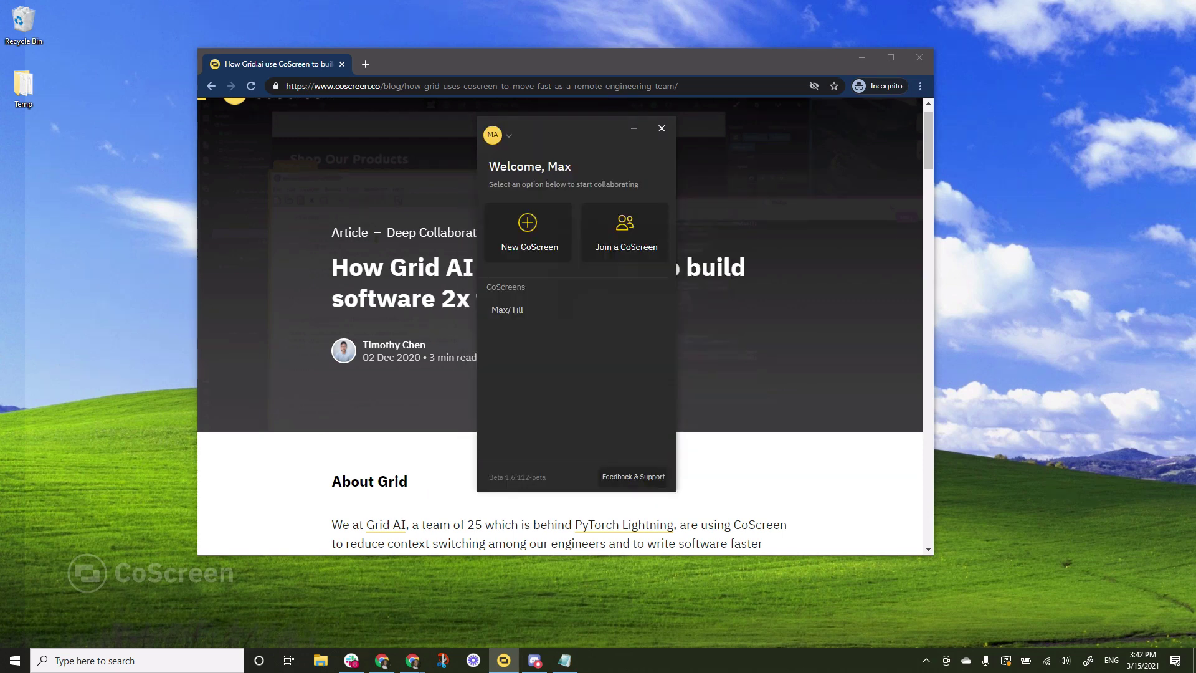